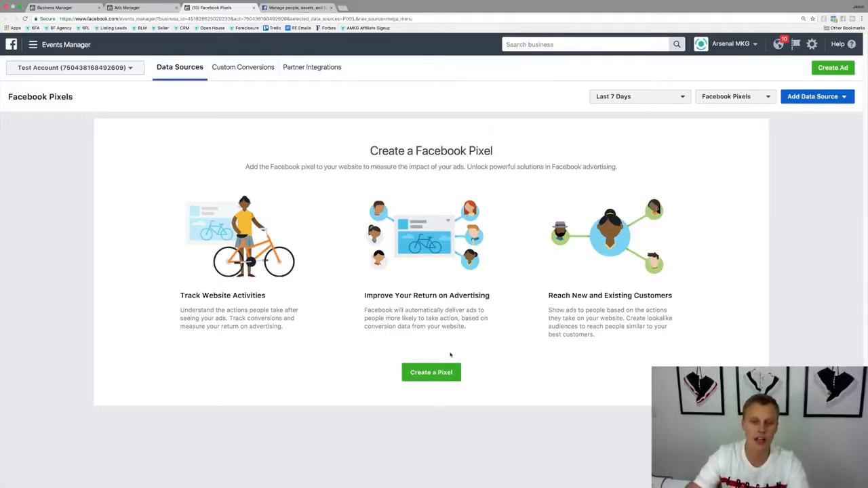
pyautogui.click(430, 377)
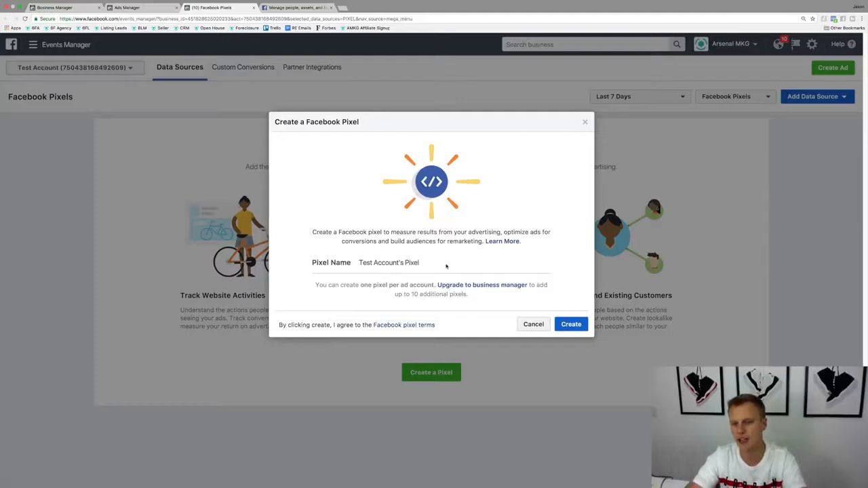
pyautogui.click(571, 325)
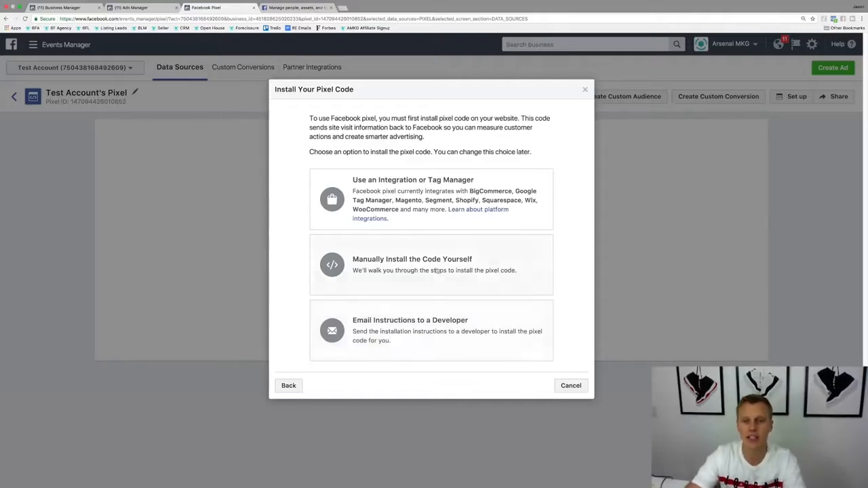
pyautogui.click(413, 263)
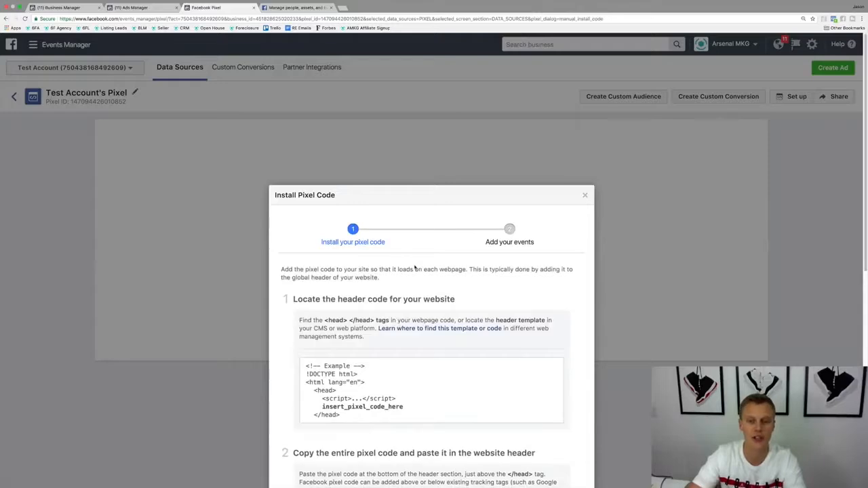
# Step: Go through the header installation instructions and copy the entire Facebook pixel code
pyautogui.scroll(-5, 277, 331)
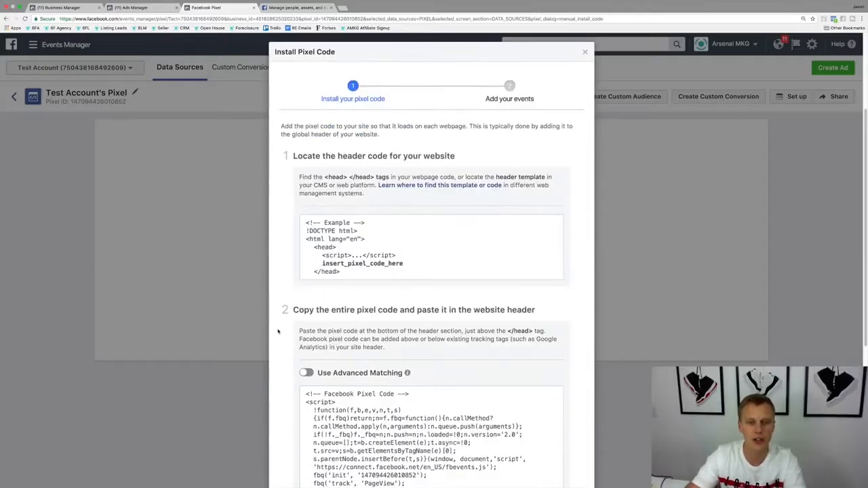
pyautogui.moveTo(307, 112); pyautogui.dragTo(495, 111)
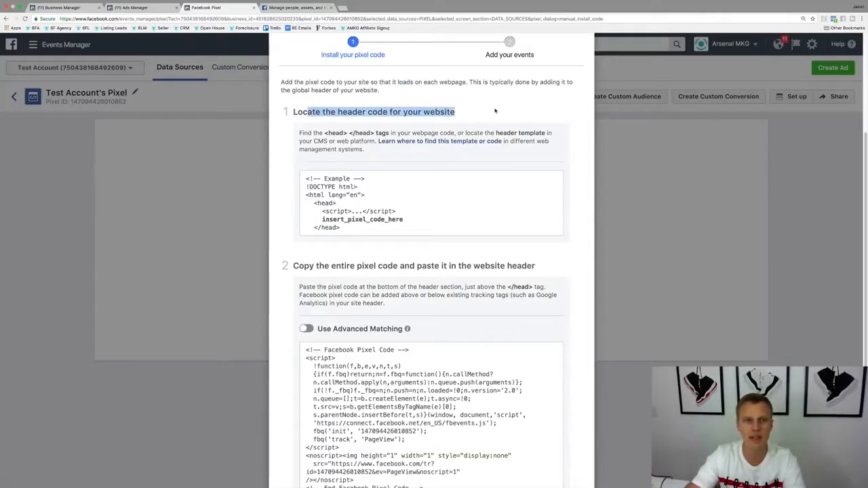
pyautogui.scroll(-2, 274, 230)
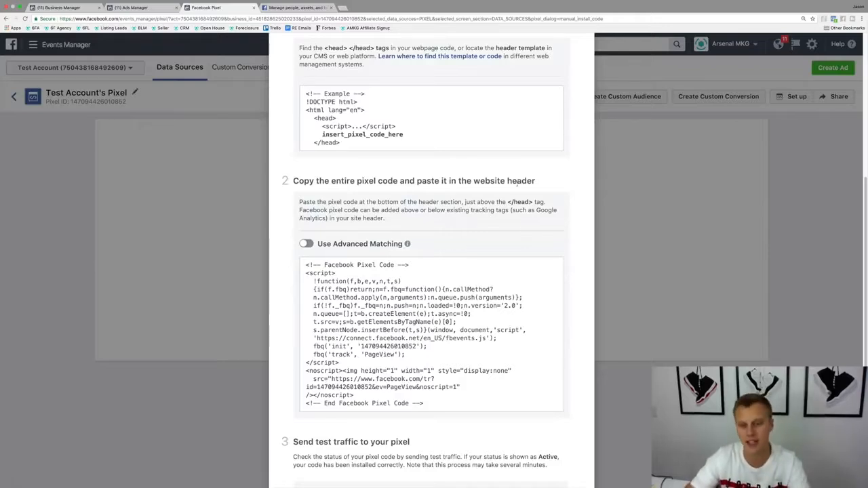
pyautogui.moveTo(431, 330)
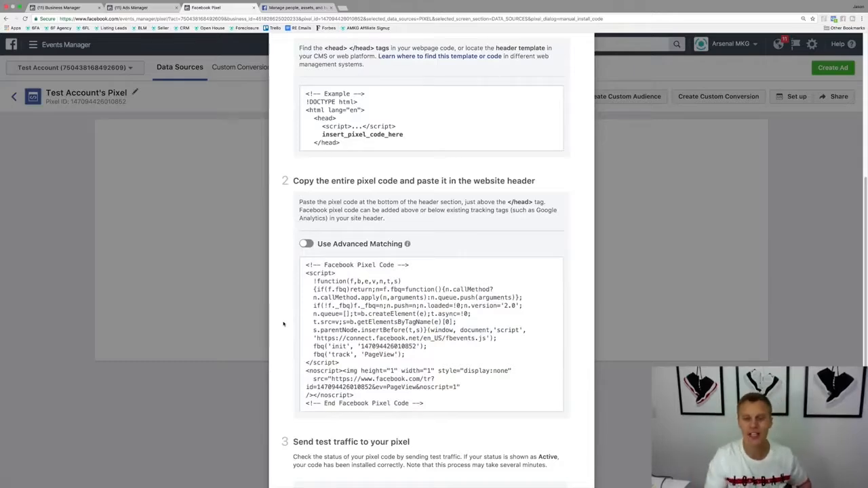
pyautogui.click(431, 330)
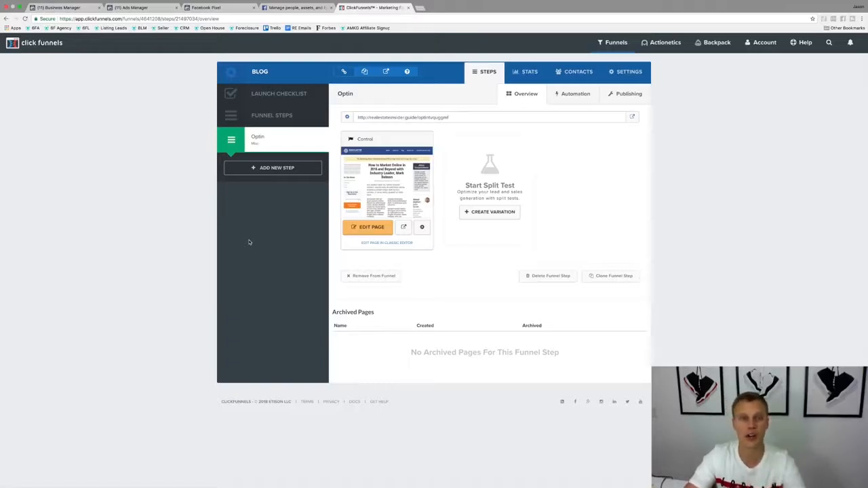
# Step: Open the Blog funnel's Optin page for editing and bring up its header tracking code, rechecking the Facebook pixel instructions
pyautogui.click(367, 231)
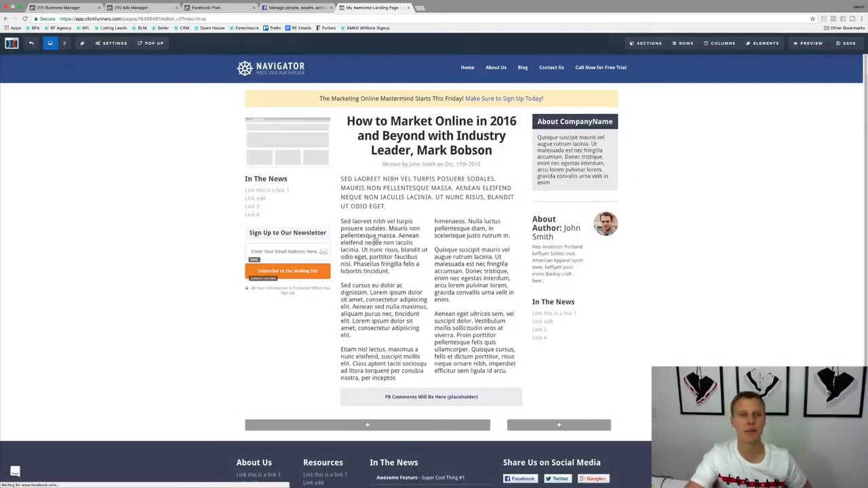
pyautogui.click(98, 43)
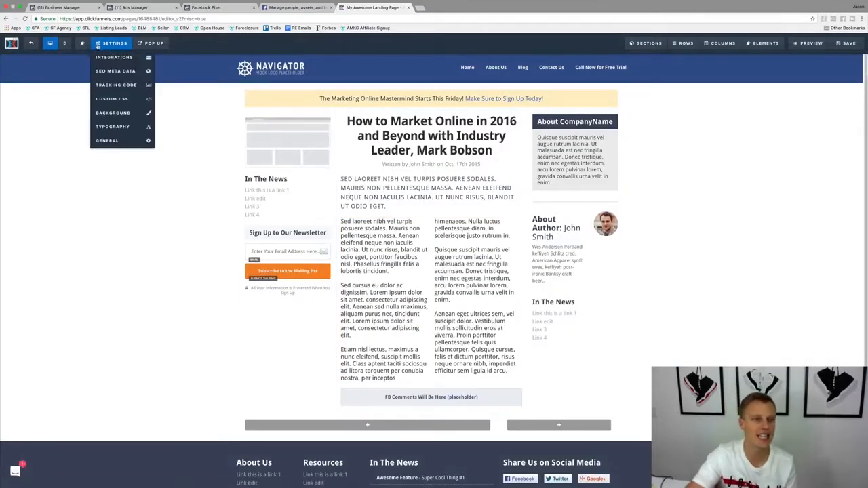
pyautogui.click(116, 84)
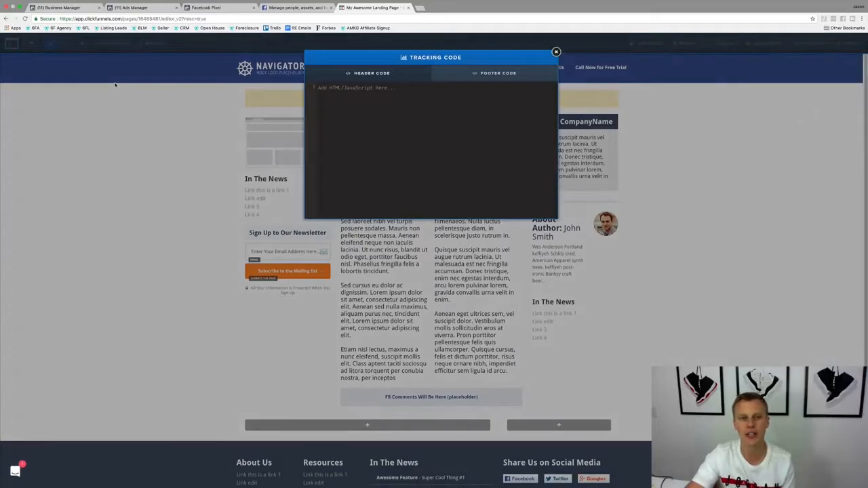
pyautogui.click(210, 8)
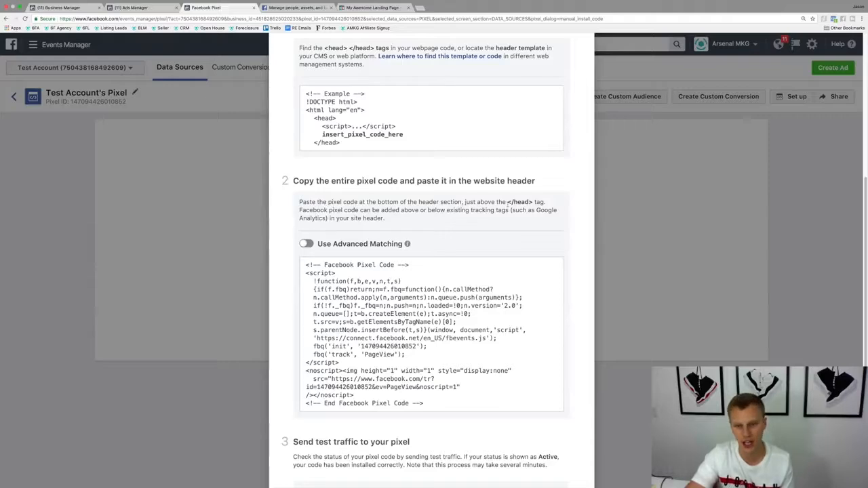
pyautogui.click(387, 9)
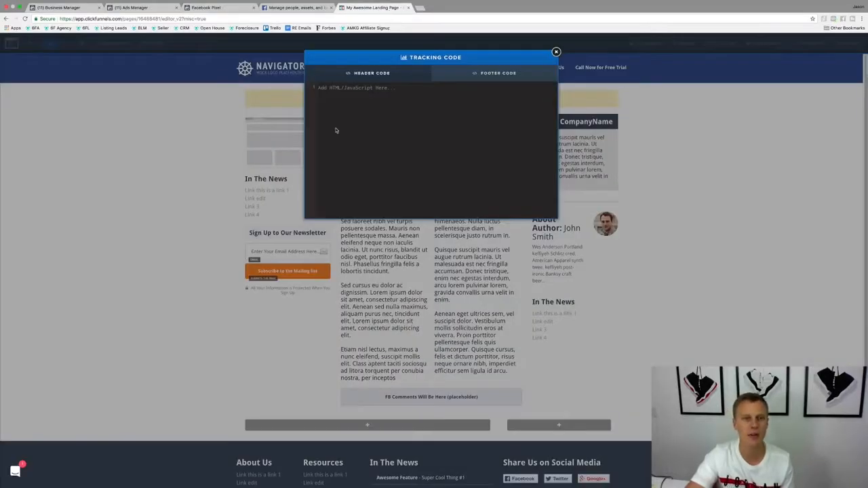
# Step: Paste the Facebook pixel code into the Optin page's header tracking code and save the page
pyautogui.click(329, 97)
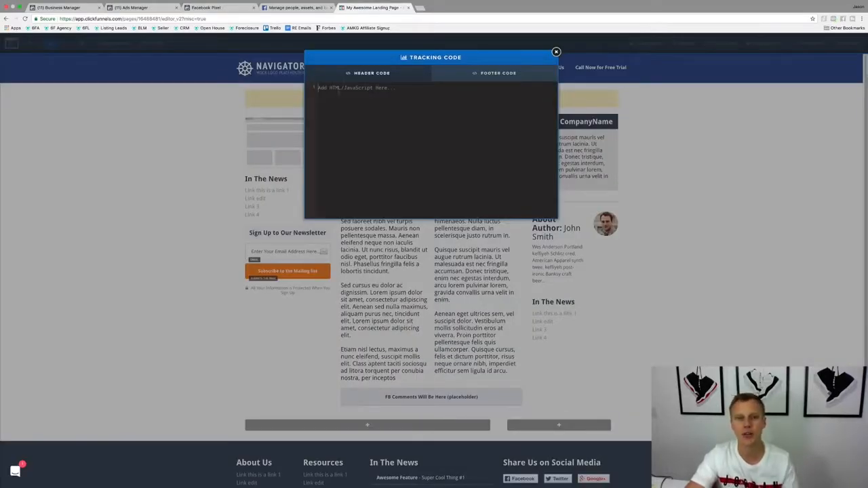
pyautogui.press('super+v')
pyautogui.scroll(2, 431, 149)
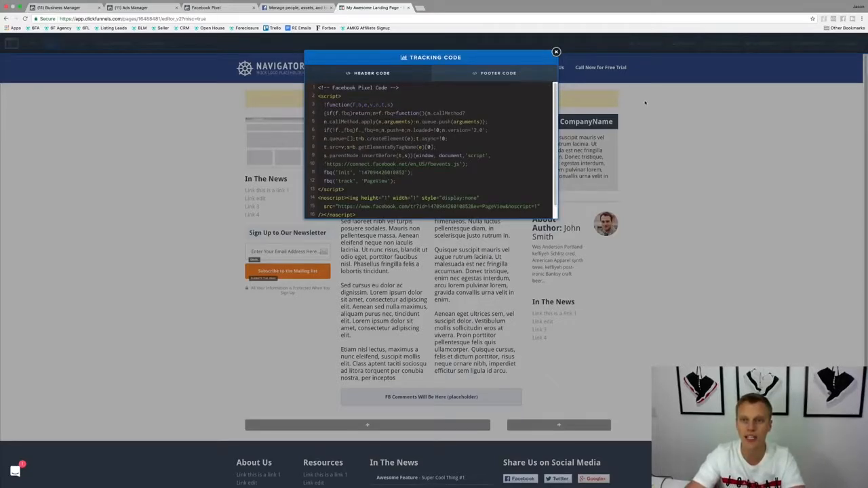
pyautogui.click(557, 52)
pyautogui.click(836, 47)
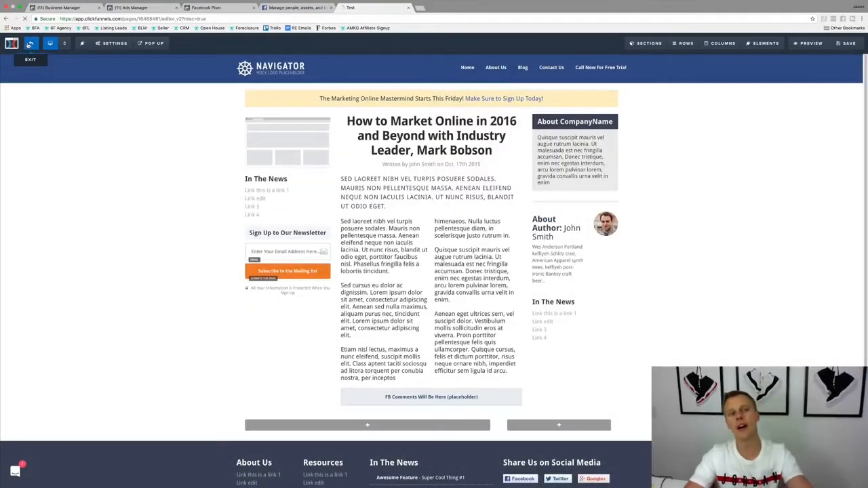
# Step: Leave the page editor, paste the pixel code into the Blog funnel's head tracking code and save the funnel settings
pyautogui.click(30, 43)
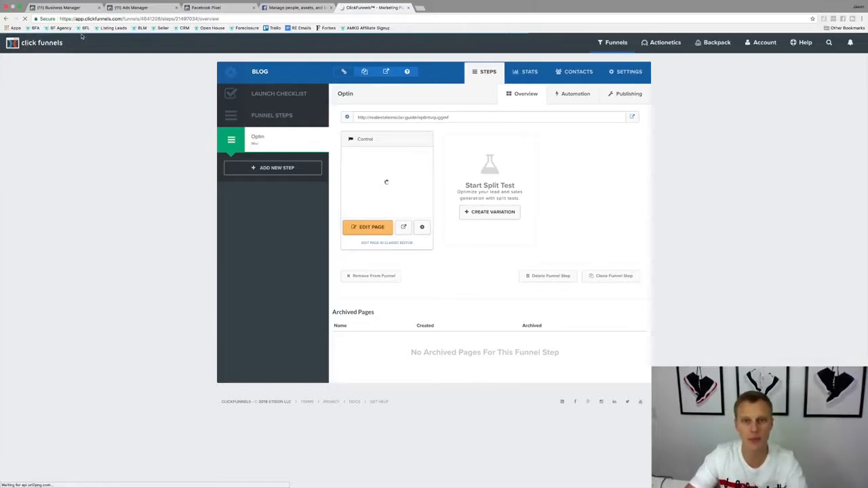
pyautogui.click(624, 74)
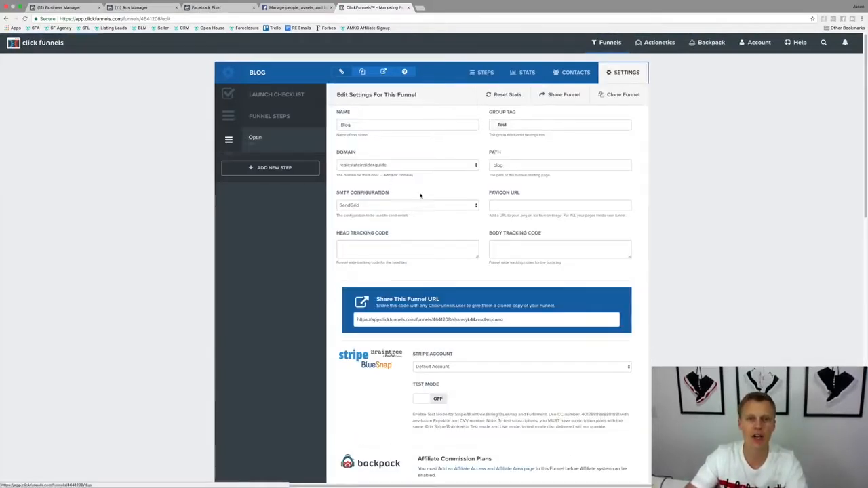
pyautogui.moveTo(478, 257); pyautogui.dragTo(476, 403)
pyautogui.press('super+v')
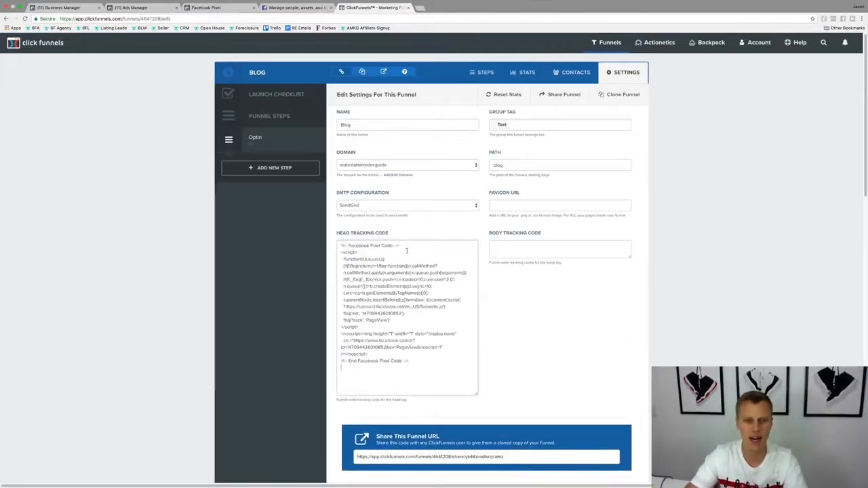
pyautogui.scroll(-20, 555, 282)
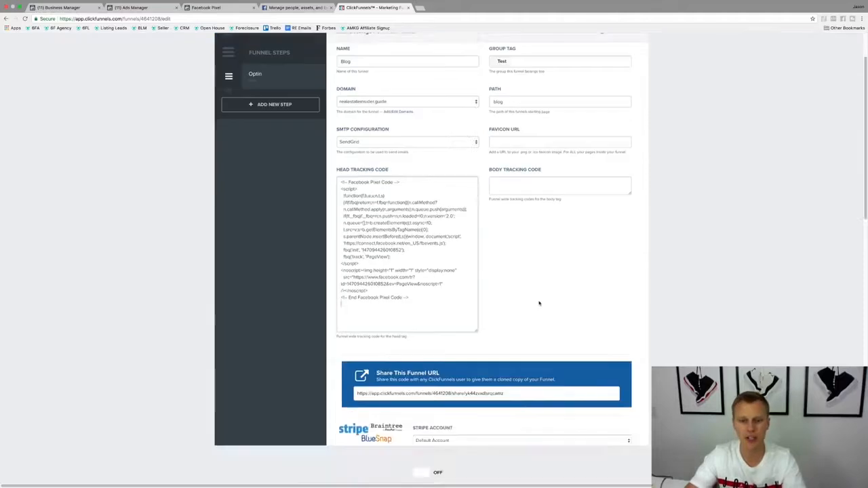
pyautogui.click(592, 428)
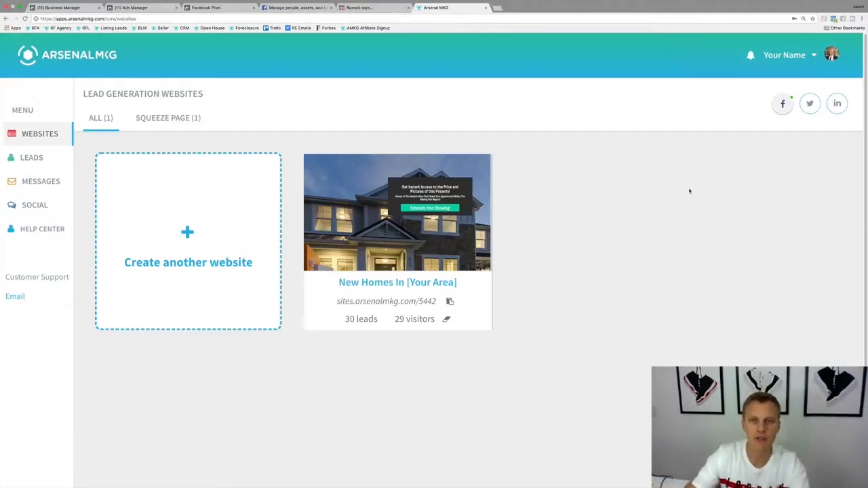
# Step: Edit the "New Homes In [Your Area]" website and expand the advanced page settings of its landing page
pyautogui.moveTo(375, 186)
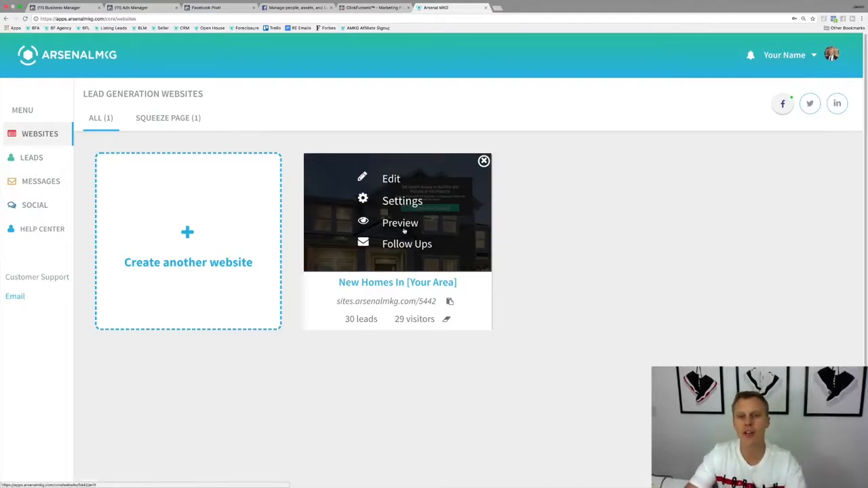
pyautogui.click(391, 181)
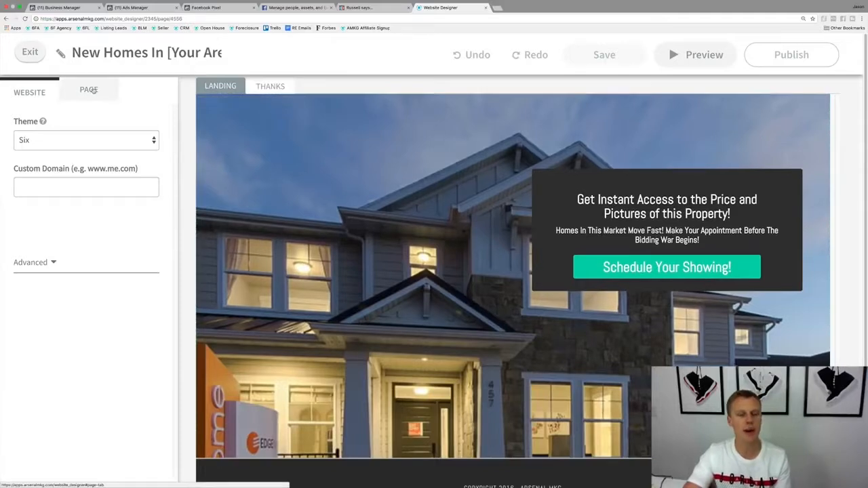
pyautogui.click(95, 91)
pyautogui.scroll(-2, 90, 195)
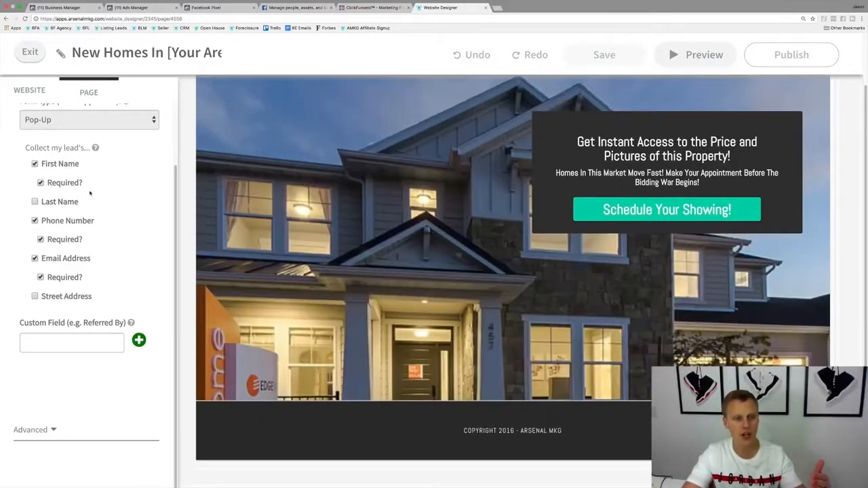
pyautogui.scroll(-5, 87, 372)
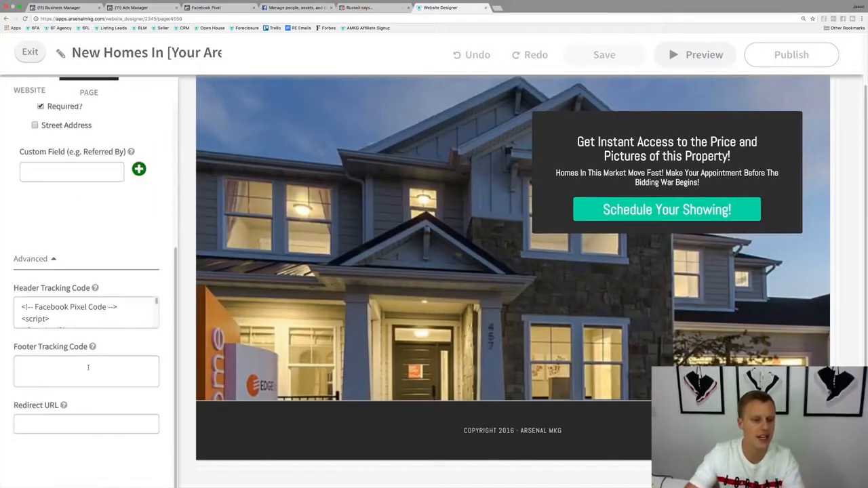
# Step: Replace the landing page's header tracking code with the copied pixel code and add a new line after it
pyautogui.click(99, 328)
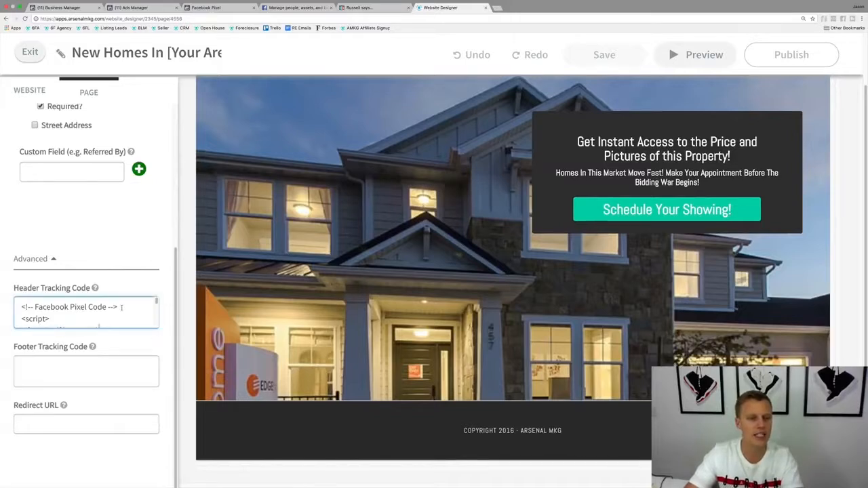
pyautogui.press('super+a')
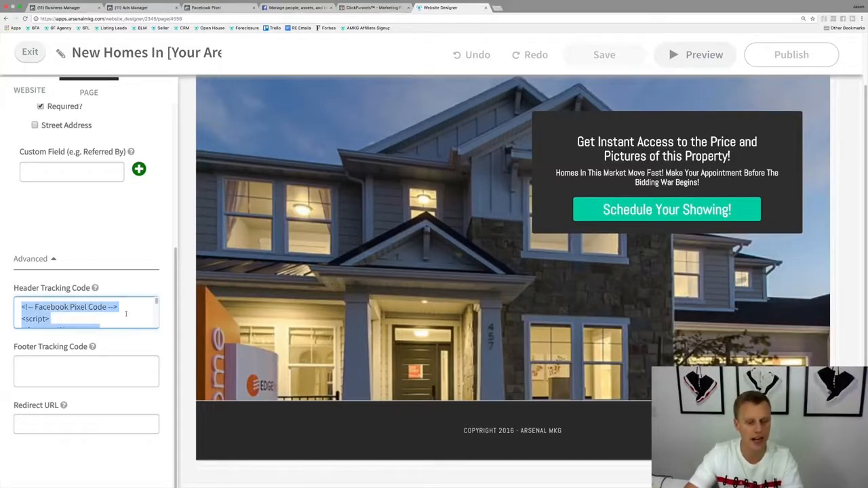
pyautogui.press('super+v')
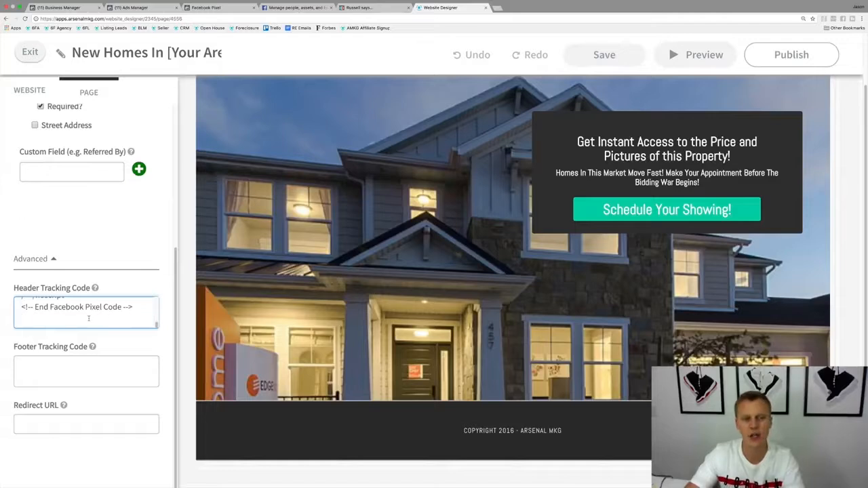
pyautogui.press('super+a')
pyautogui.click(137, 318)
pyautogui.scroll(-2, 139, 319)
pyautogui.press('Return')
pyautogui.press('Return')
pyautogui.press('BackSpace')
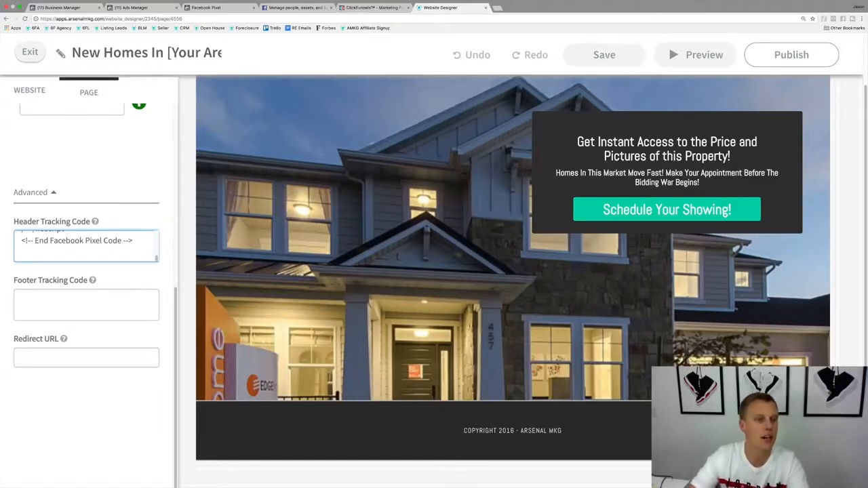
# Step: Start a new line after the pixel code in the Thanks page's header tracking code and publish the website
pyautogui.scroll(2, 213, 188)
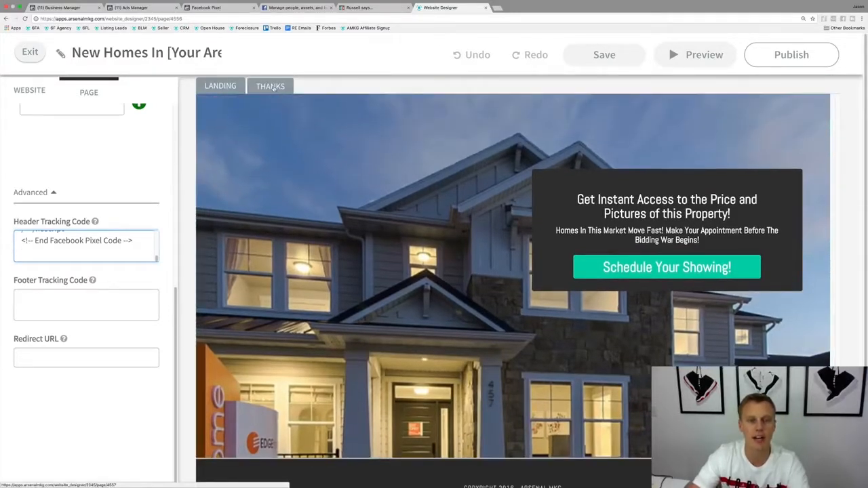
pyautogui.click(275, 88)
pyautogui.click(87, 91)
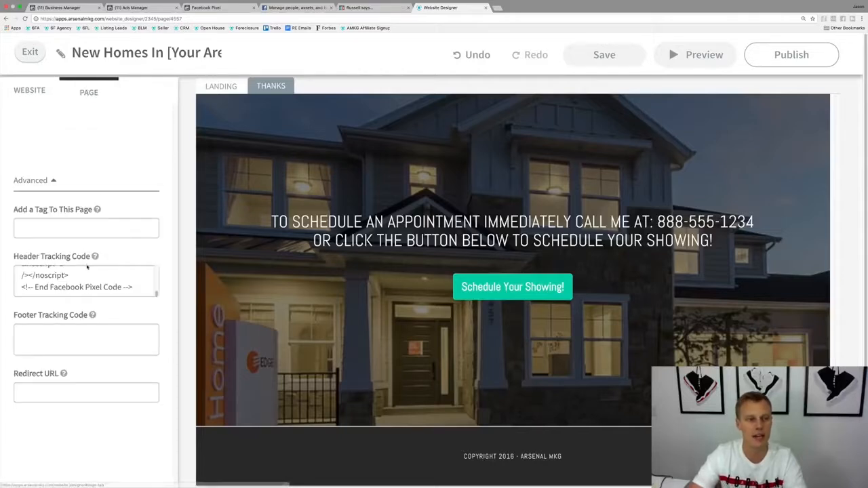
pyautogui.click(87, 278)
pyautogui.click(142, 288)
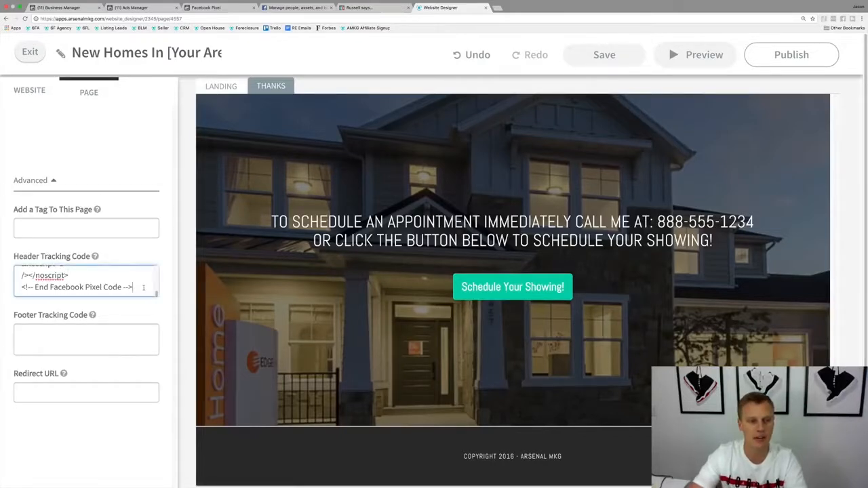
pyautogui.press('Return')
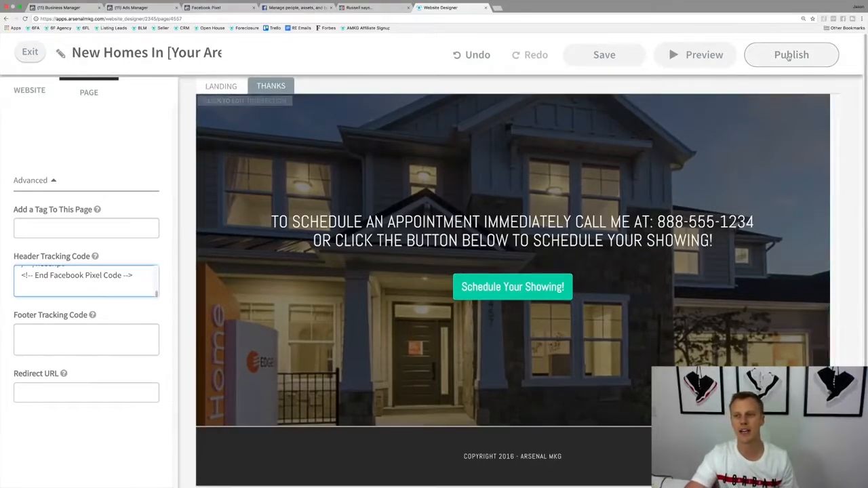
pyautogui.click(788, 58)
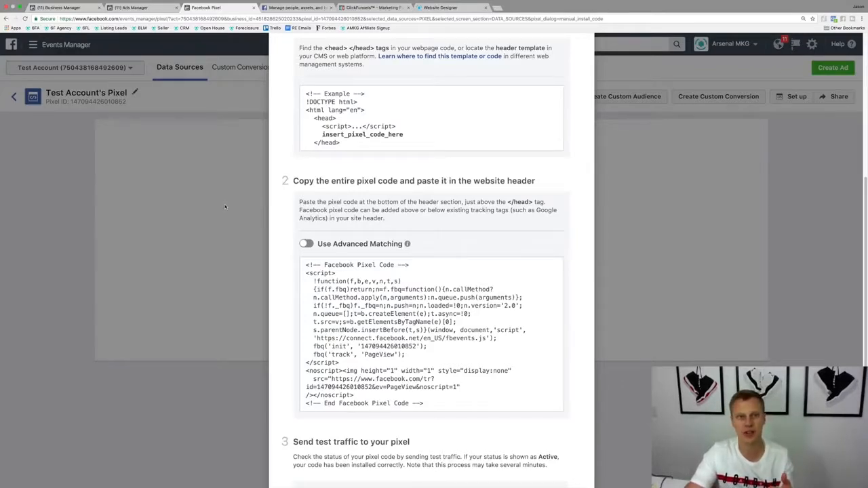
# Step: Close the Facebook pixel's code installation instructions
pyautogui.click(225, 207)
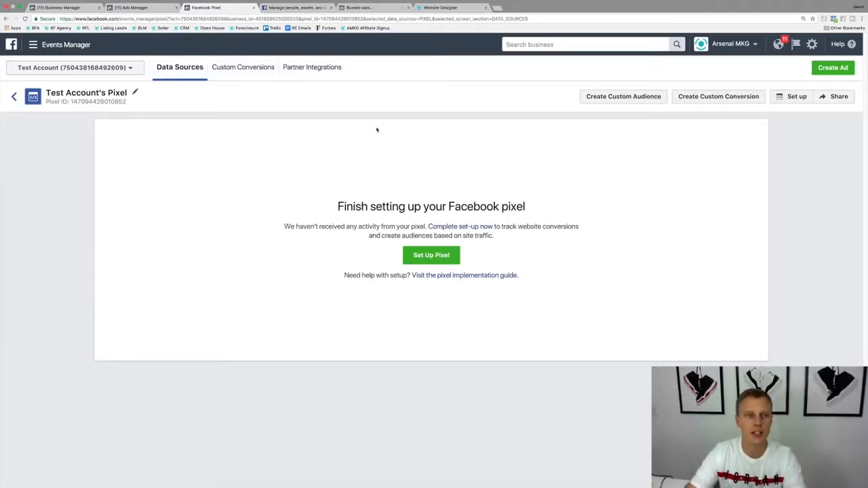
# Step: Search the business tools for "audien" and open the Audiences tool
pyautogui.click(562, 44)
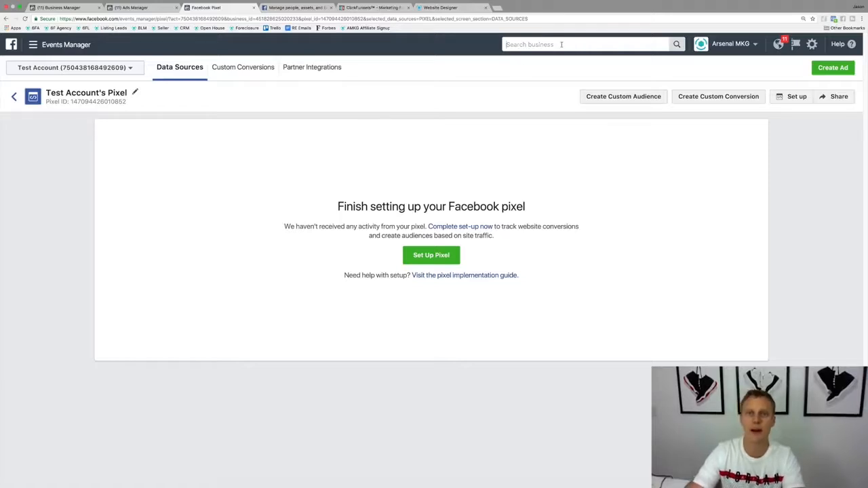
pyautogui.write('audi')
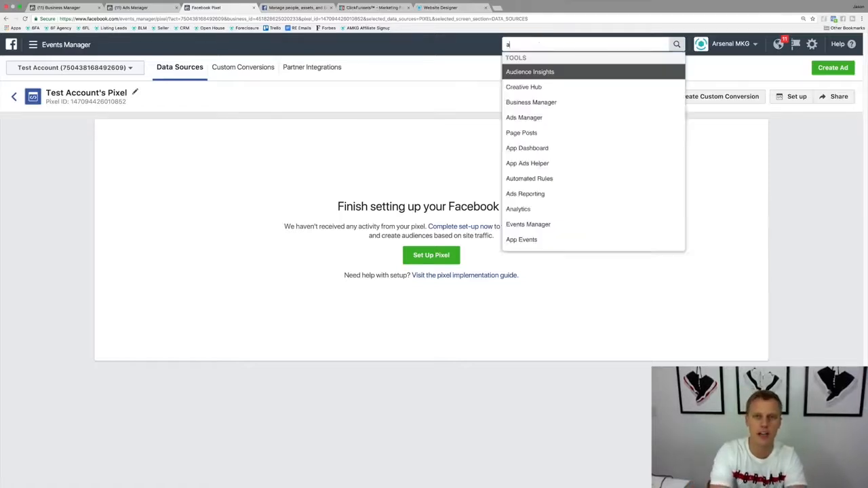
pyautogui.write('en')
pyautogui.press('Down')
pyautogui.press('Return')
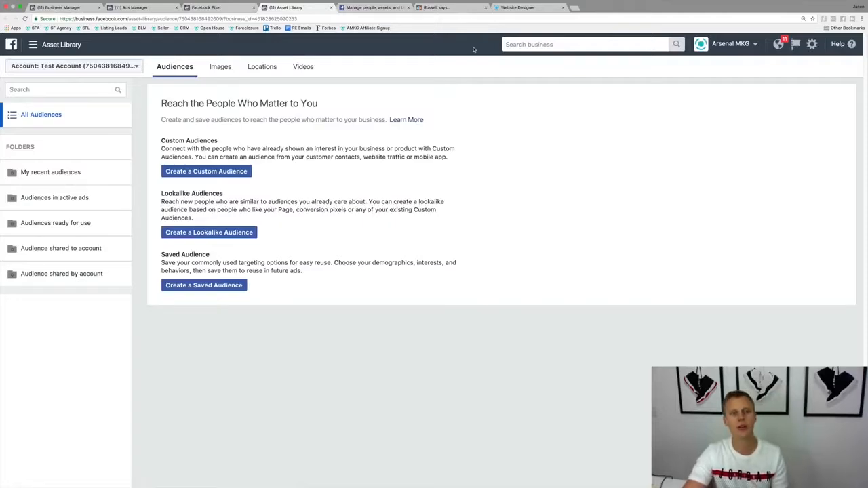
# Step: Start a website traffic custom audience covering all website visitors in the past 180 days
pyautogui.click(196, 172)
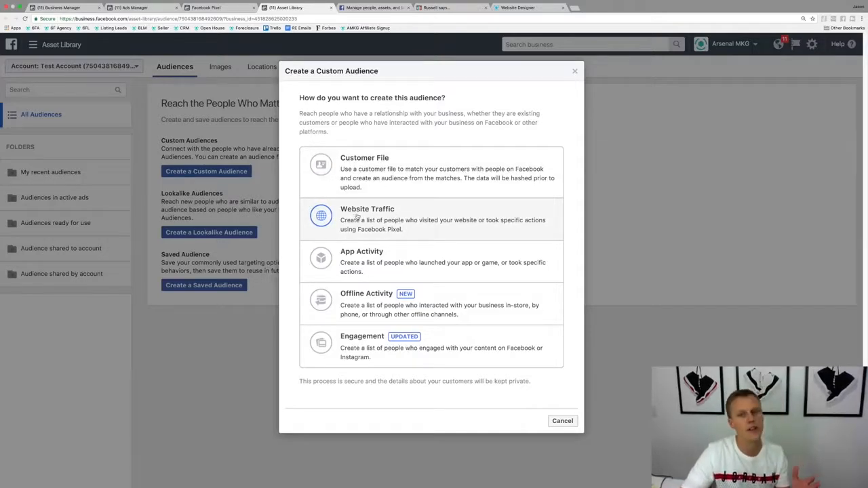
pyautogui.click(375, 224)
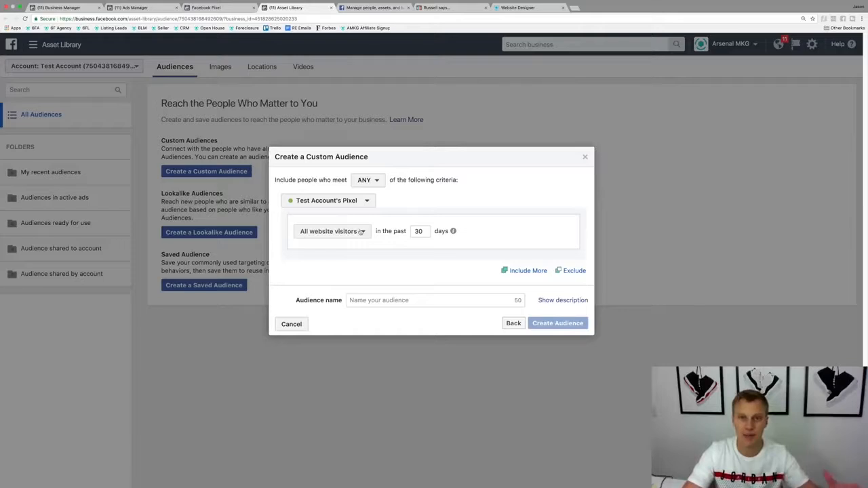
pyautogui.click(362, 232)
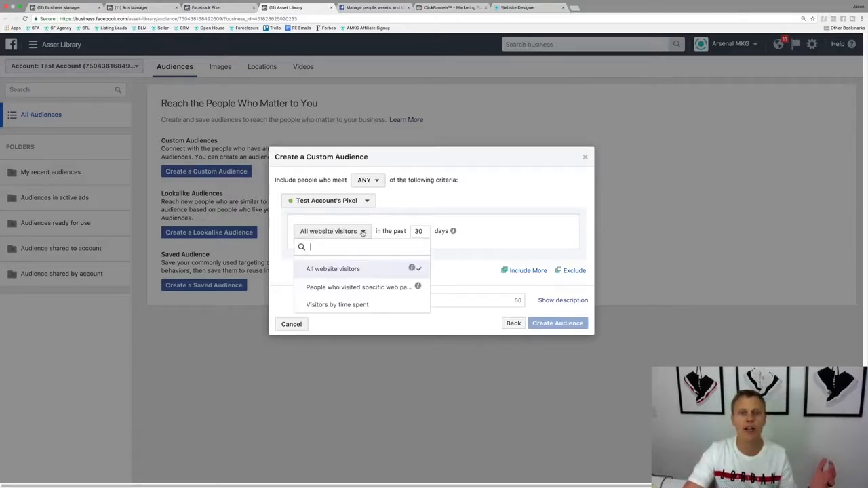
pyautogui.click(374, 231)
pyautogui.doubleClick(420, 232)
pyautogui.moveTo(452, 232)
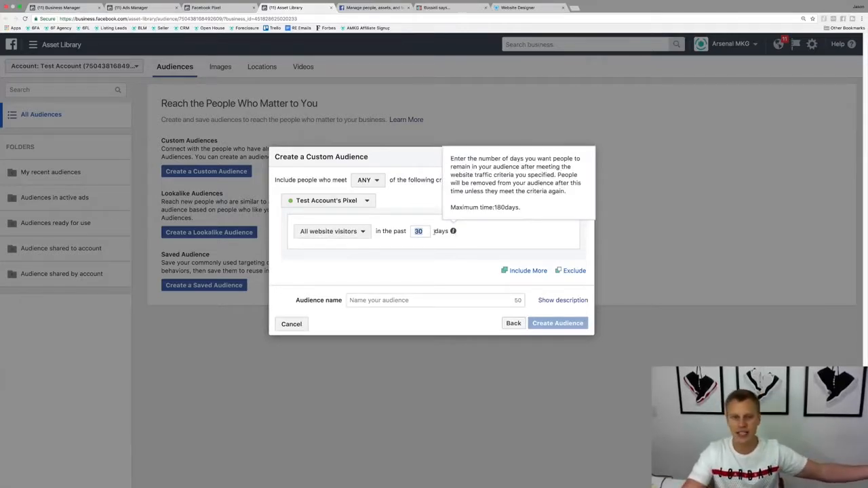
pyautogui.write('180')
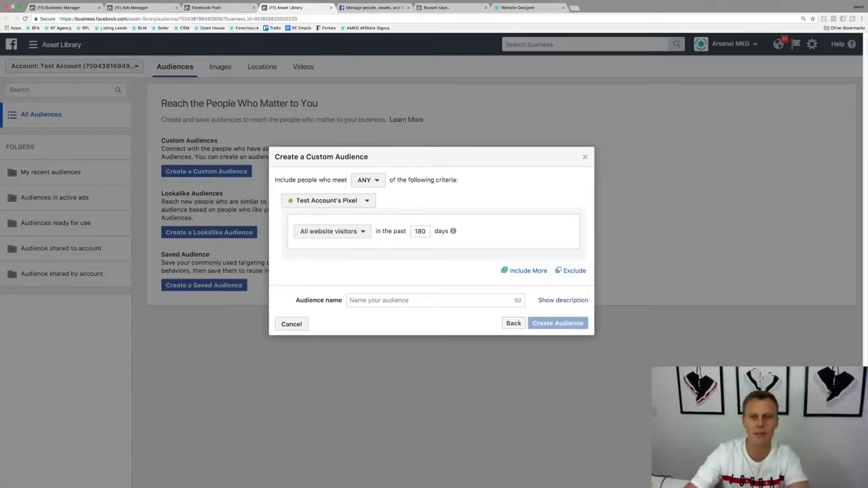
# Step: Name the audience "All Website Visitors" and create it
pyautogui.click(405, 299)
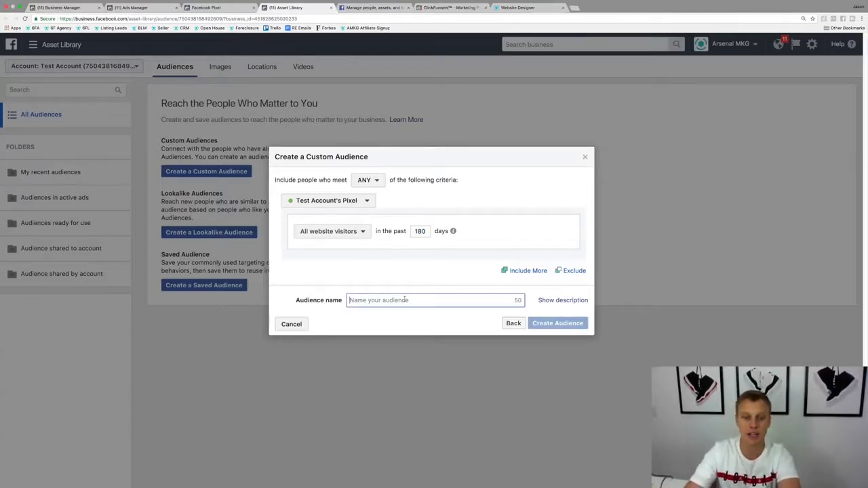
pyautogui.write('All Web')
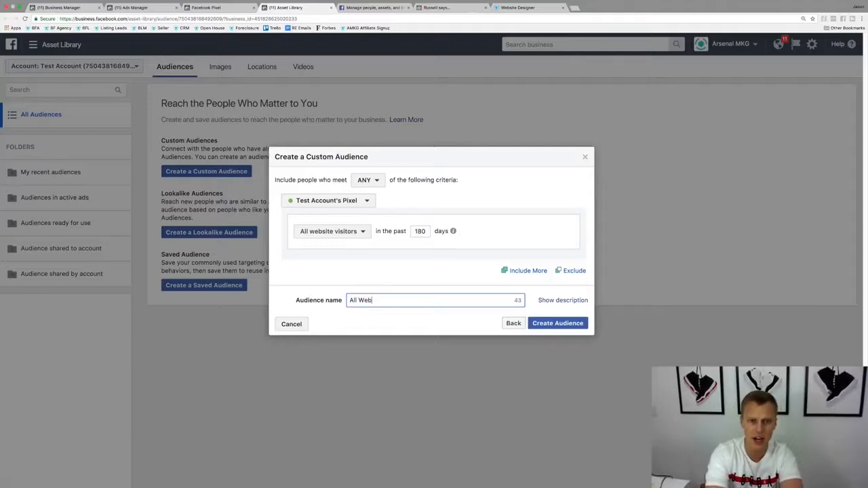
pyautogui.write('site Visitors')
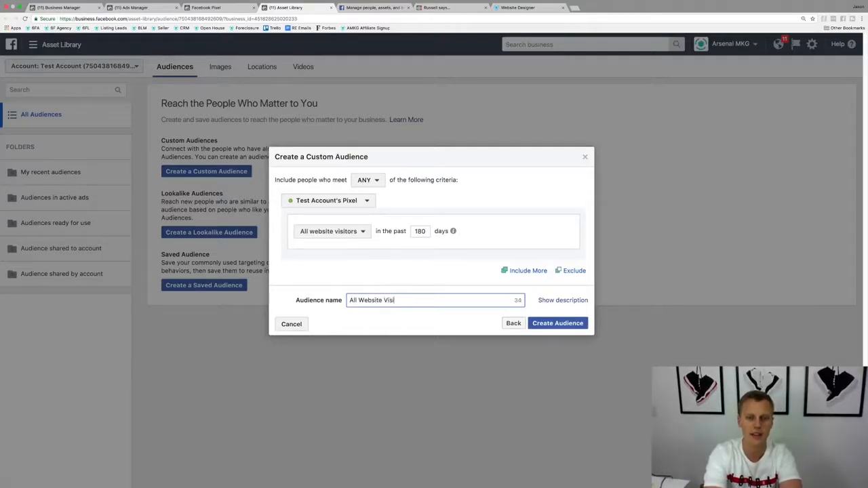
pyautogui.click(560, 322)
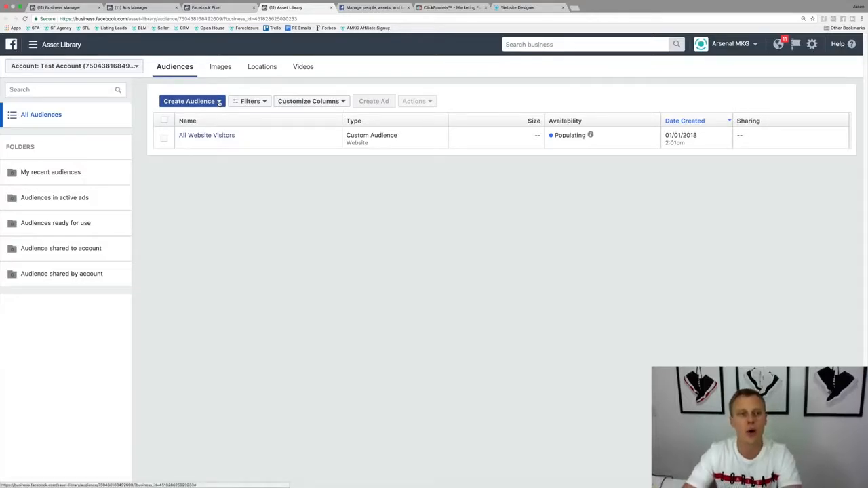
# Step: Start another website traffic custom audience for people who visited specific web pages
pyautogui.click(219, 102)
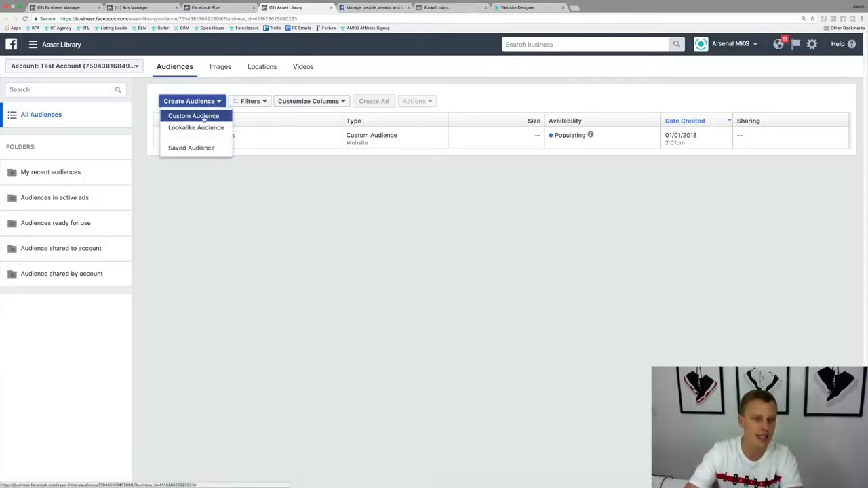
pyautogui.click(203, 117)
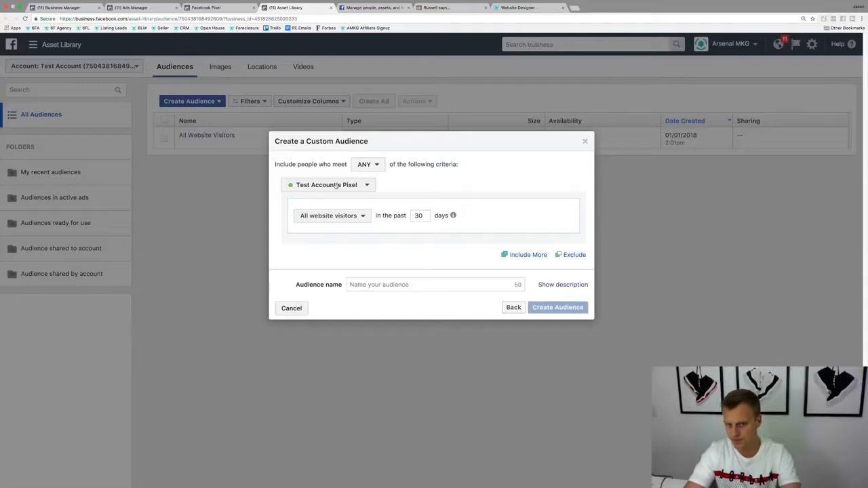
pyautogui.click(349, 216)
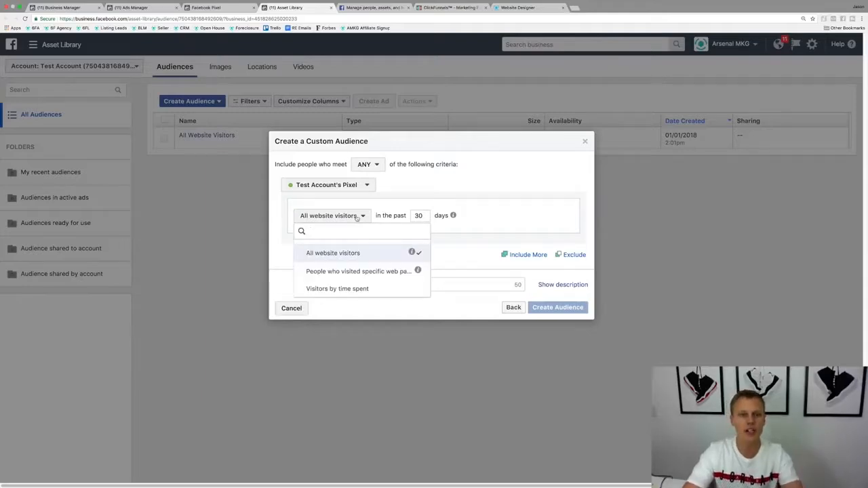
pyautogui.click(368, 272)
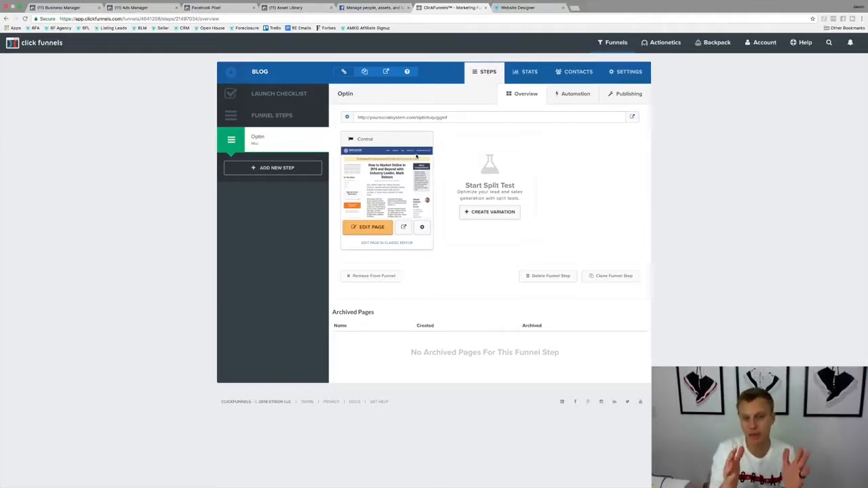
# Step: Open the live Optin page from the ClickFunnels funnel, copy its web address and return to the custom audience in the Asset Library
pyautogui.click(632, 117)
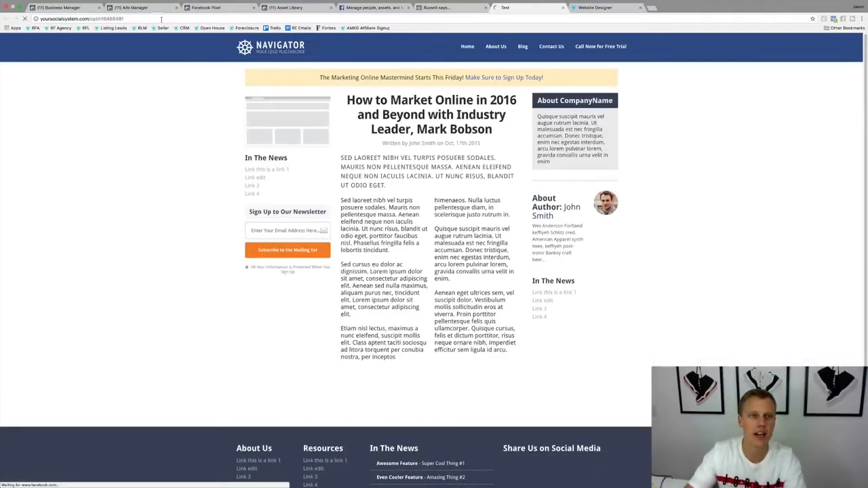
pyautogui.click(161, 19)
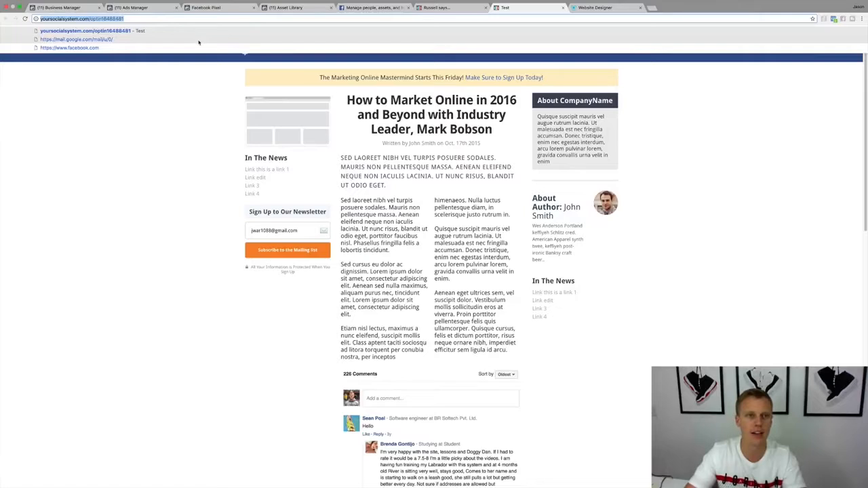
pyautogui.click(215, 8)
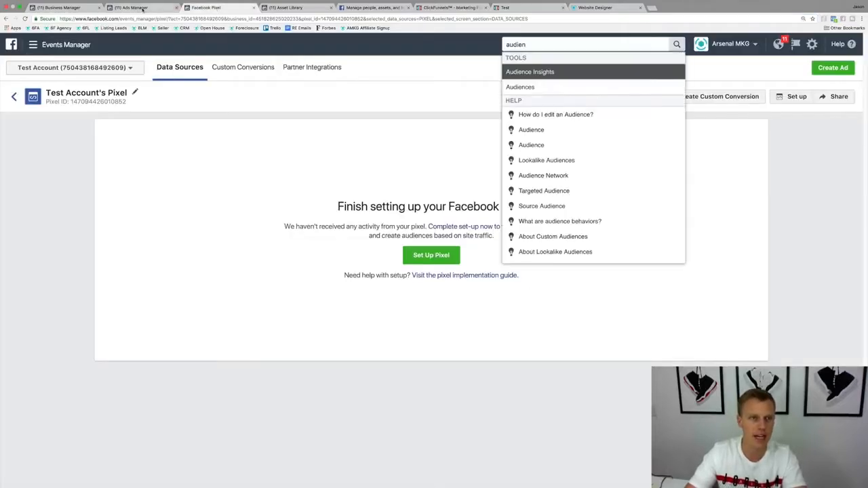
pyautogui.click(115, 8)
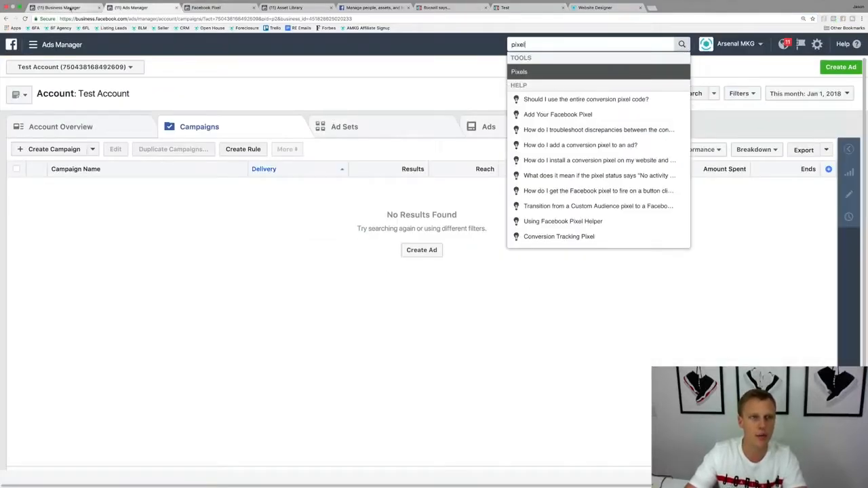
pyautogui.click(70, 9)
pyautogui.click(289, 7)
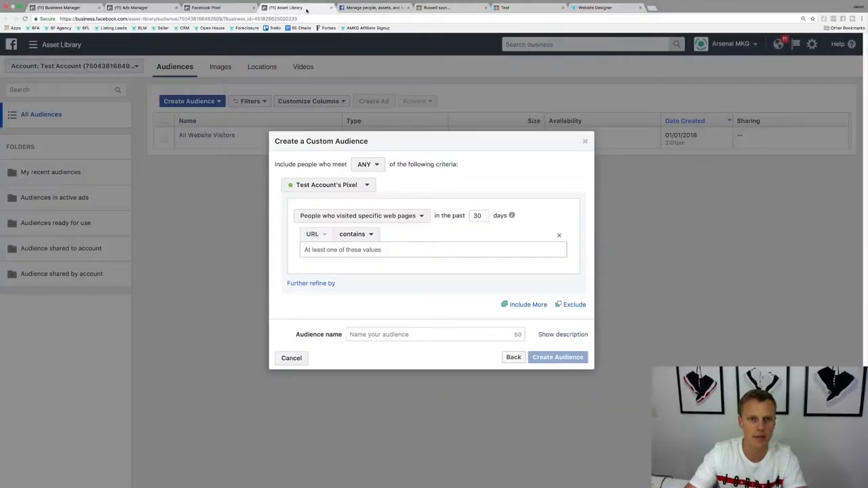
pyautogui.click(350, 251)
pyautogui.write('http://yoursocialsystem.com/optin16488481')
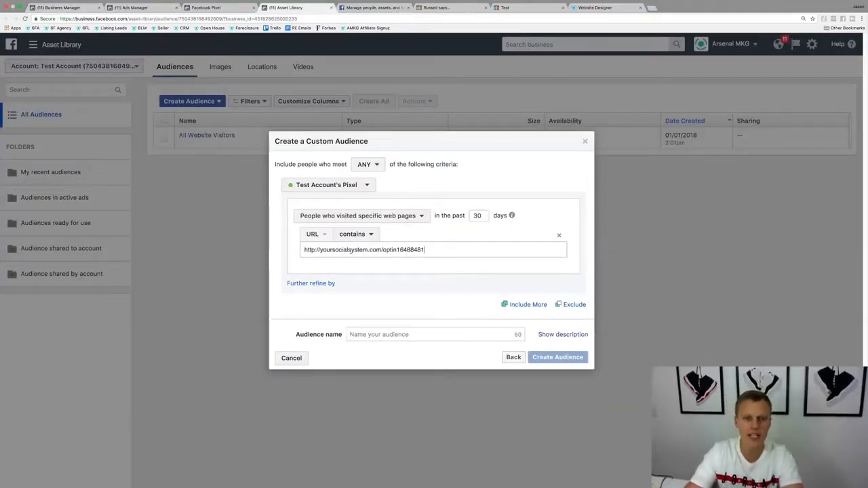
pyautogui.press('Return')
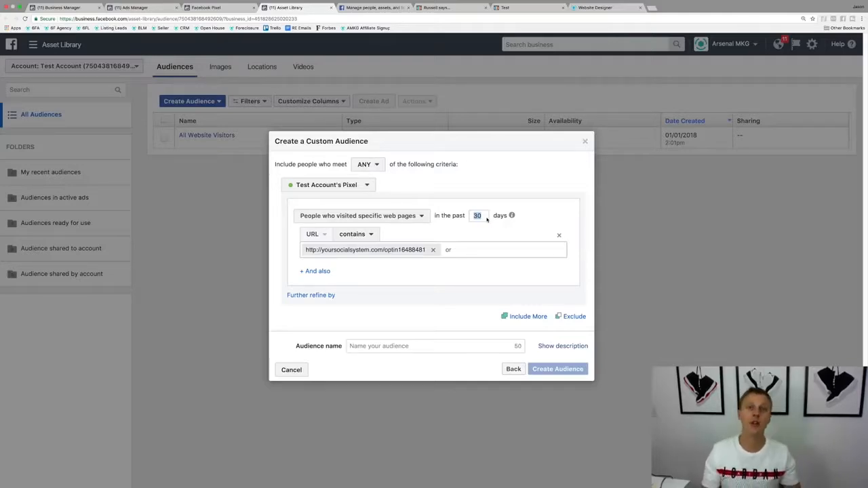
pyautogui.write('7')
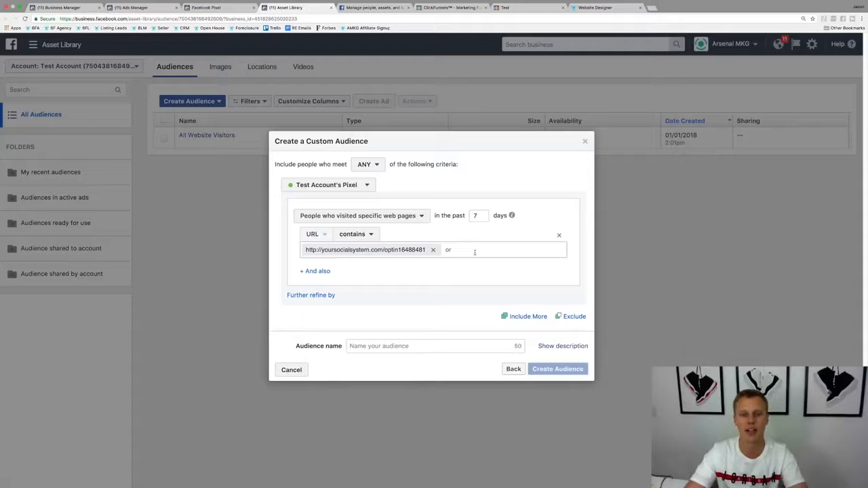
# Step: Name the audience "Blog Post Test Demo Page", create it and close the confirmation
pyautogui.click(395, 348)
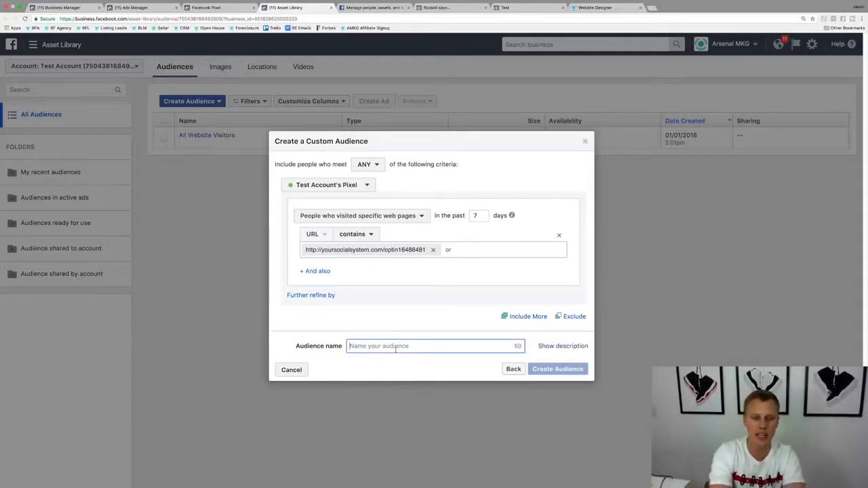
pyautogui.write('Bl')
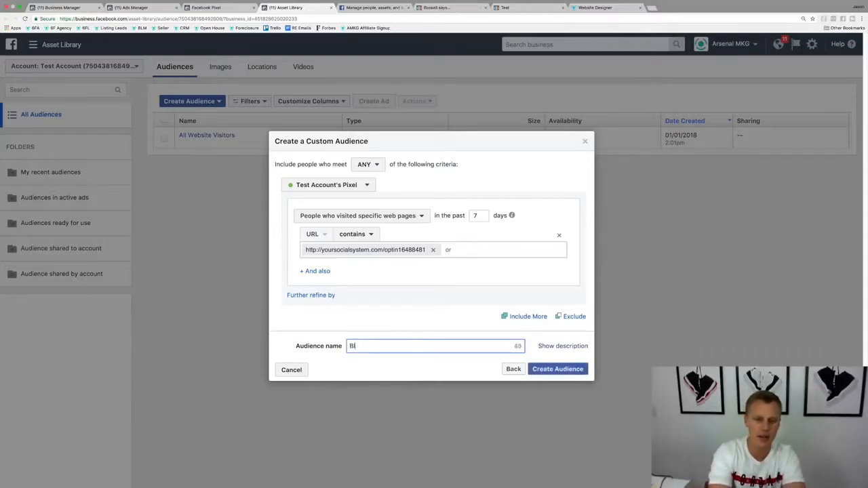
pyautogui.write('og Post Test Demo Page')
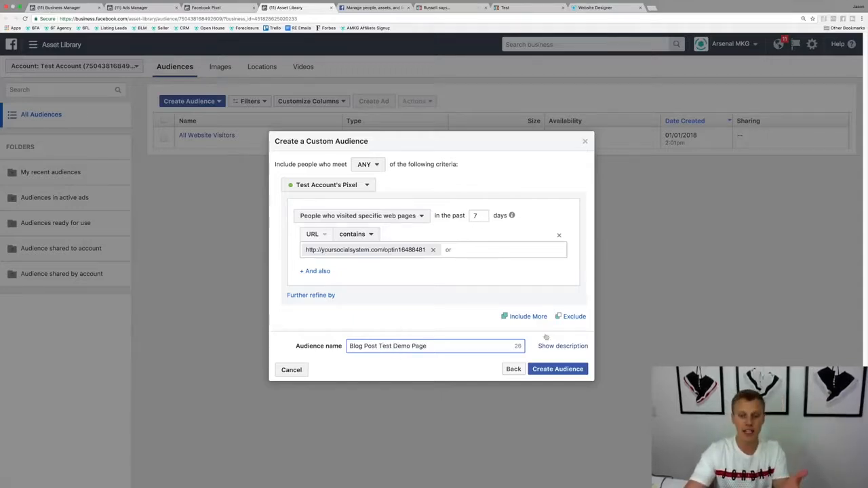
pyautogui.click(522, 8)
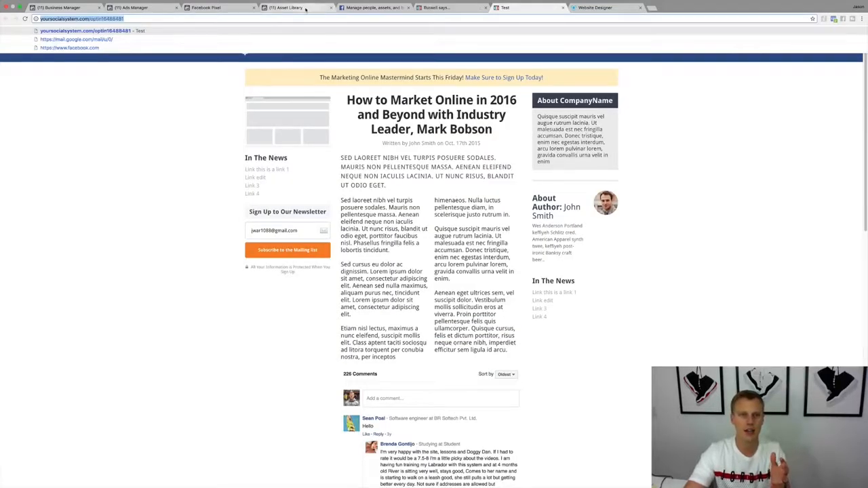
pyautogui.click(285, 8)
pyautogui.click(556, 368)
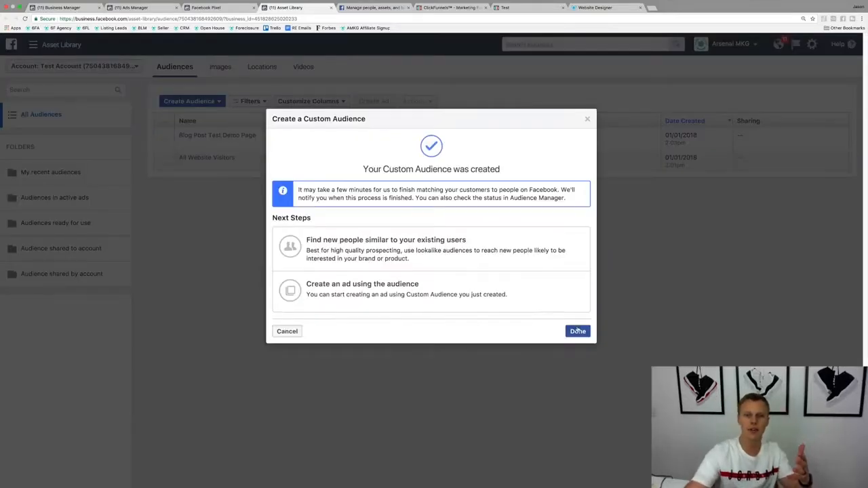
pyautogui.click(577, 331)
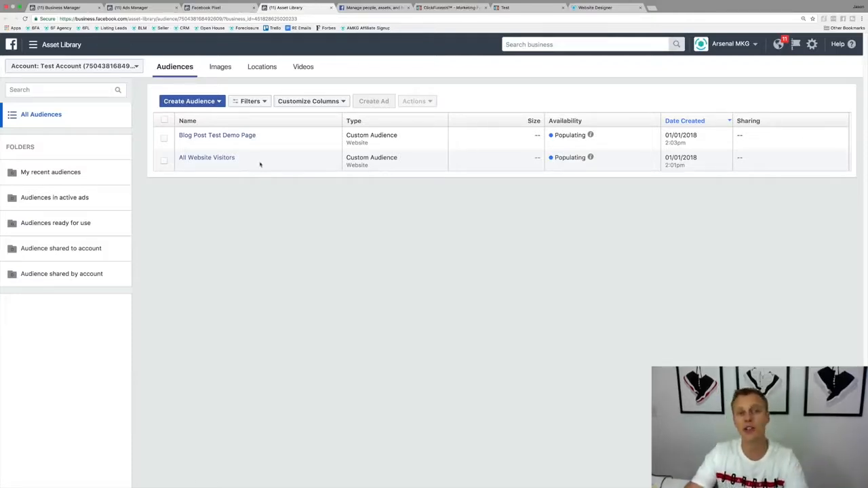
# Step: Start a lookalike audience and choose the Blog Post Test Demo Page custom audience as its source
pyautogui.click(209, 103)
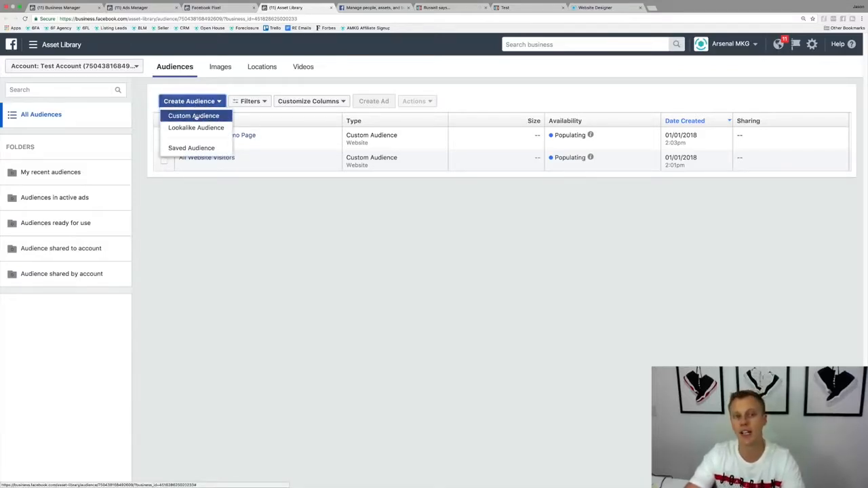
pyautogui.click(196, 127)
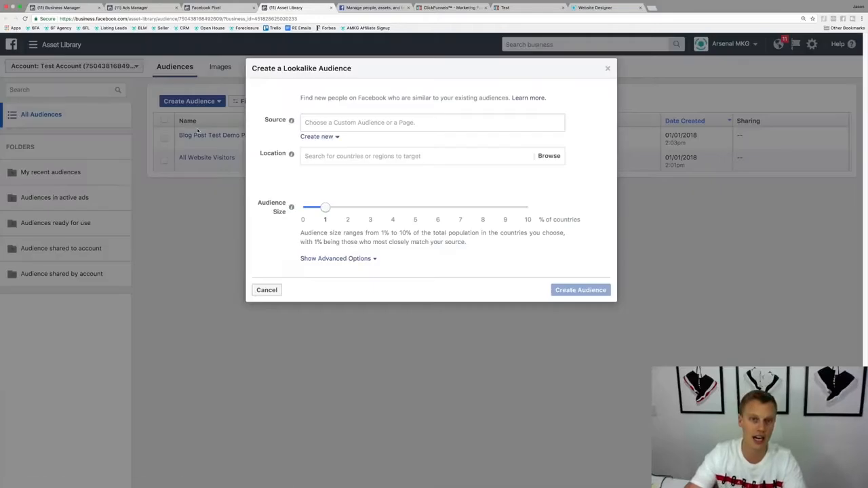
pyautogui.click(318, 124)
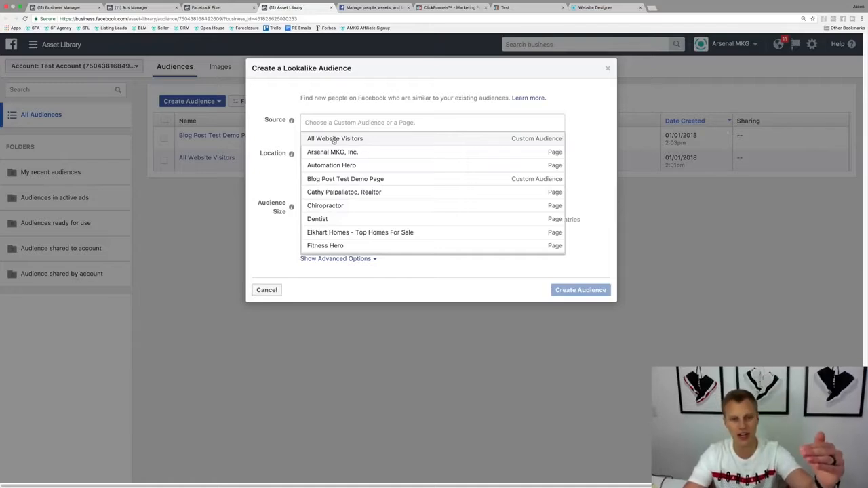
pyautogui.scroll(-3, 337, 160)
pyautogui.scroll(-4, 339, 160)
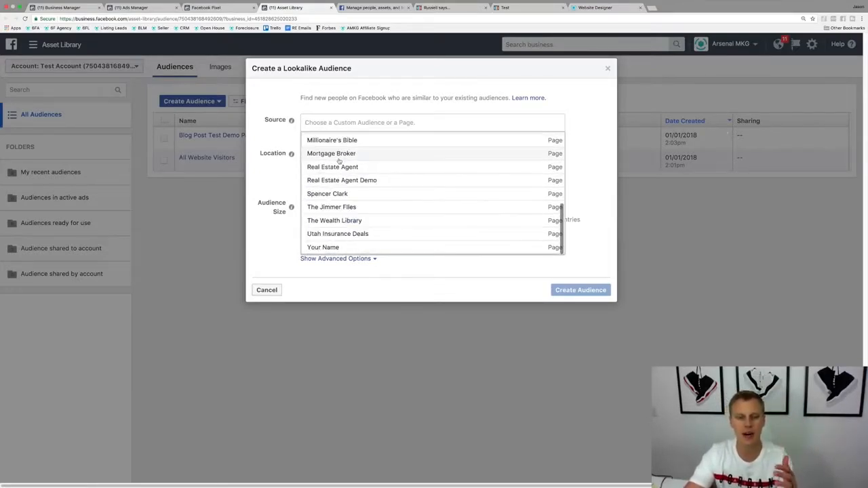
pyautogui.scroll(7, 339, 161)
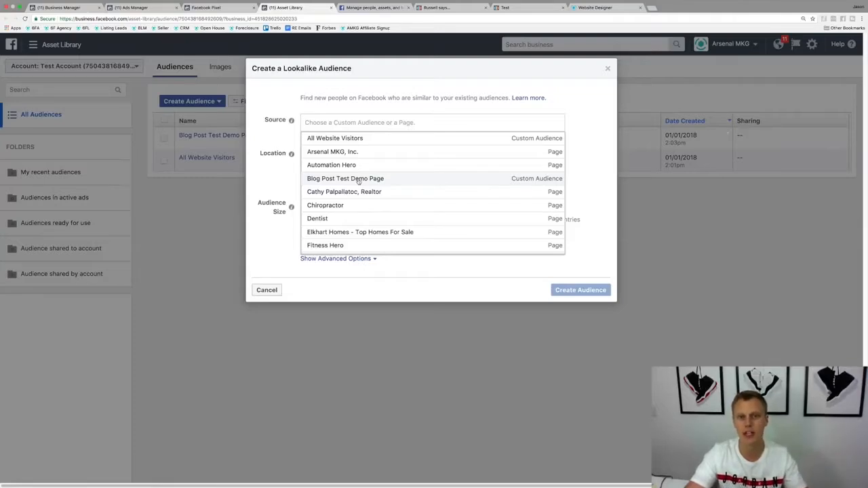
pyautogui.click(358, 180)
# Step: Set the lookalike audience's location to United States and try a 3% audience size before returning it to 1%
pyautogui.click(346, 157)
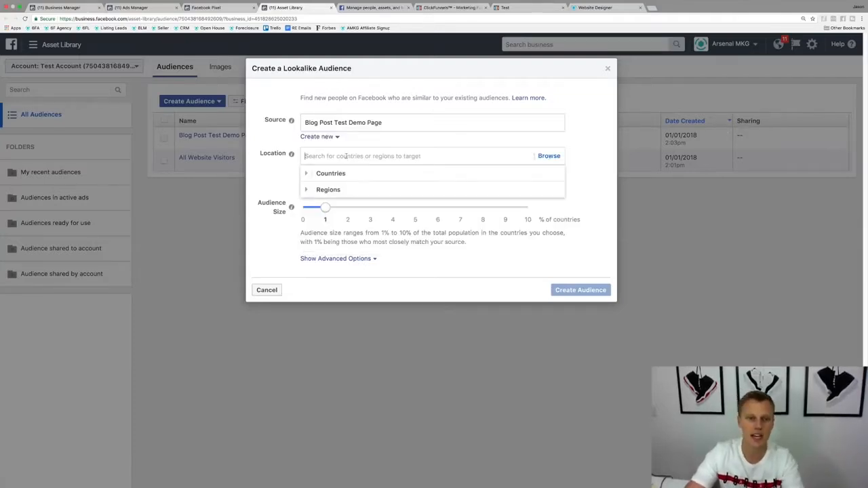
pyautogui.write('United States')
pyautogui.press('Return')
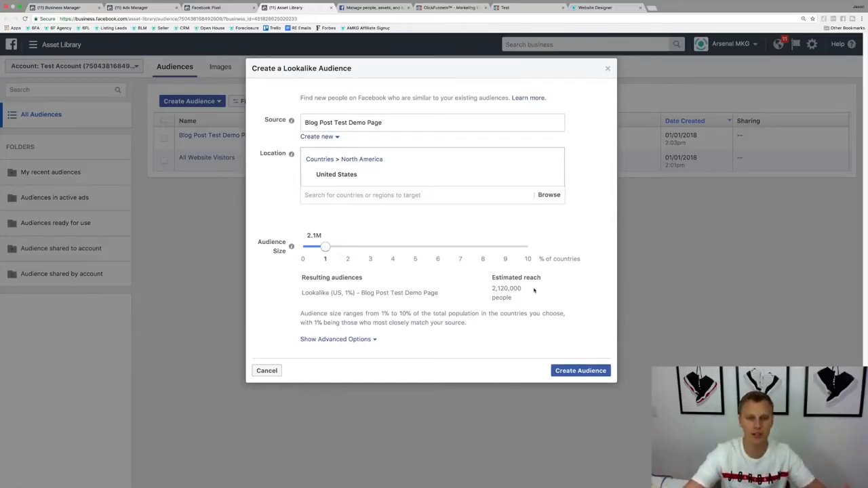
pyautogui.moveTo(326, 248); pyautogui.dragTo(370, 247)
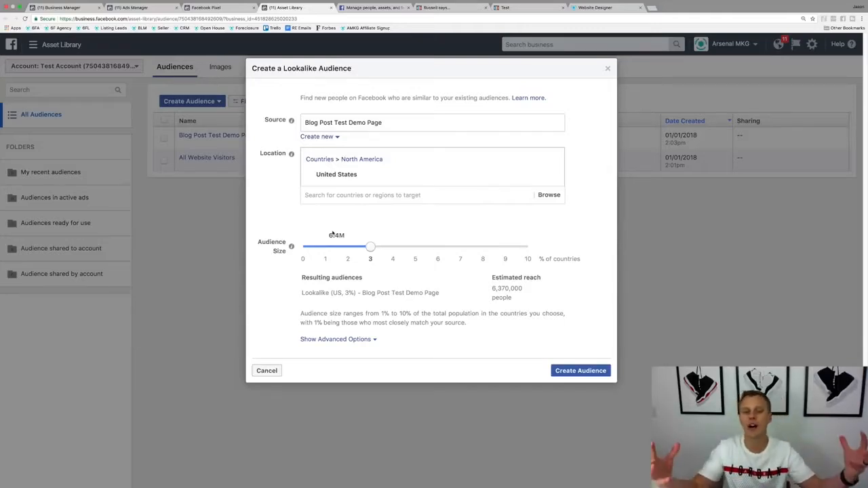
pyautogui.moveTo(370, 248); pyautogui.dragTo(325, 248)
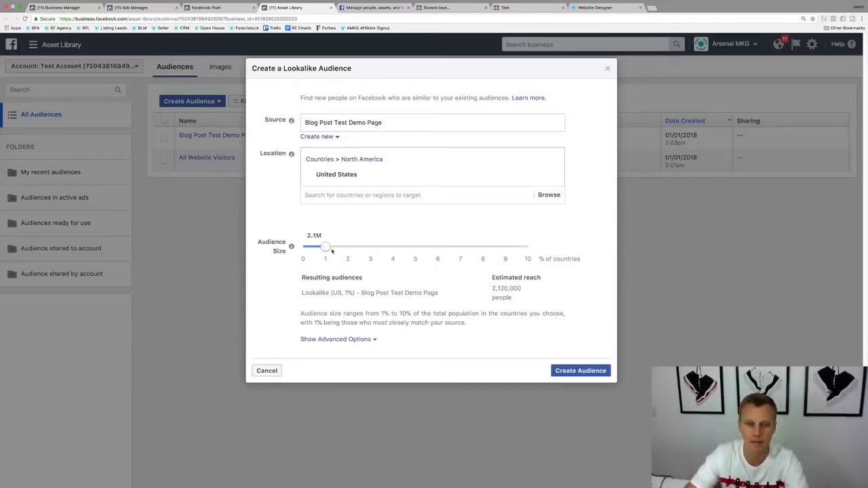
# Step: Show the advanced options, set the number of audiences to 1 and create the lookalike audience
pyautogui.click(346, 340)
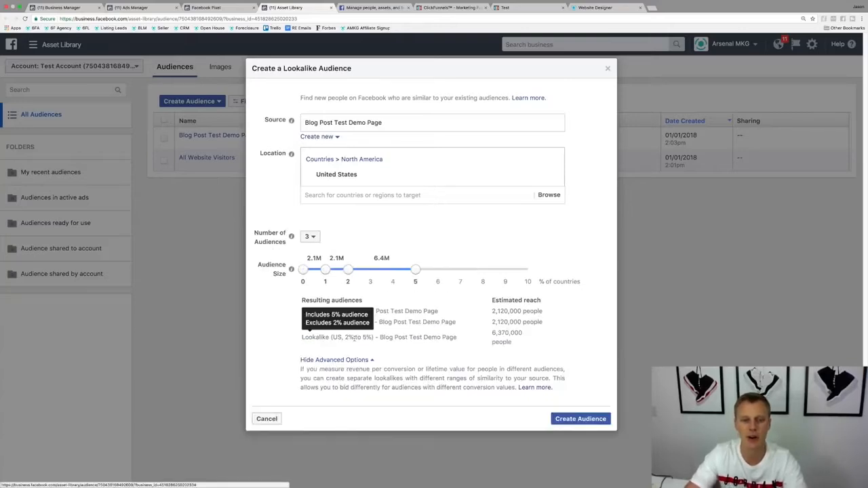
pyautogui.click(313, 237)
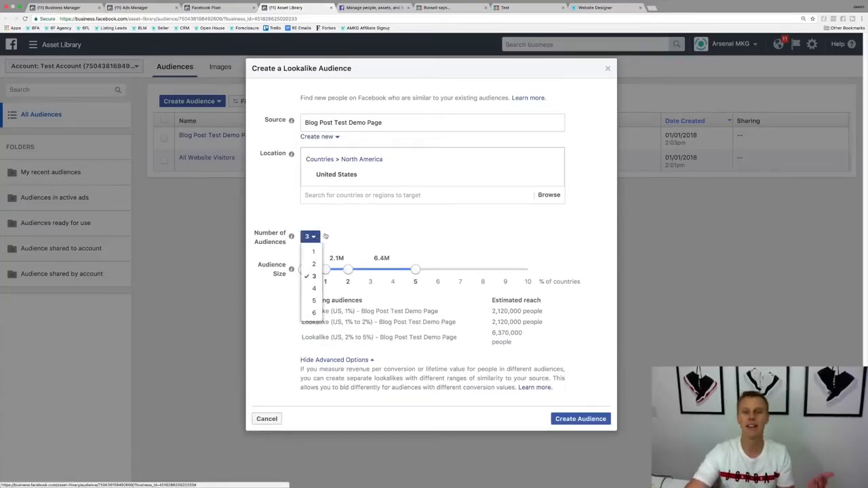
pyautogui.click(316, 237)
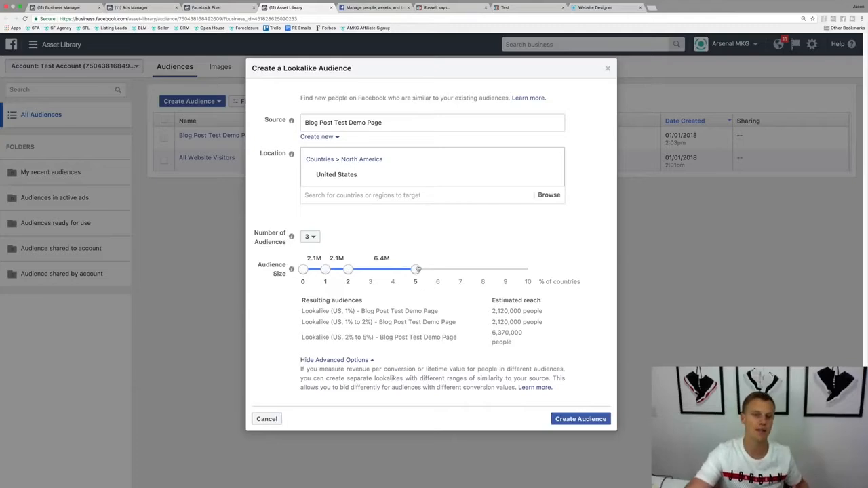
pyautogui.click(309, 237)
pyautogui.click(314, 252)
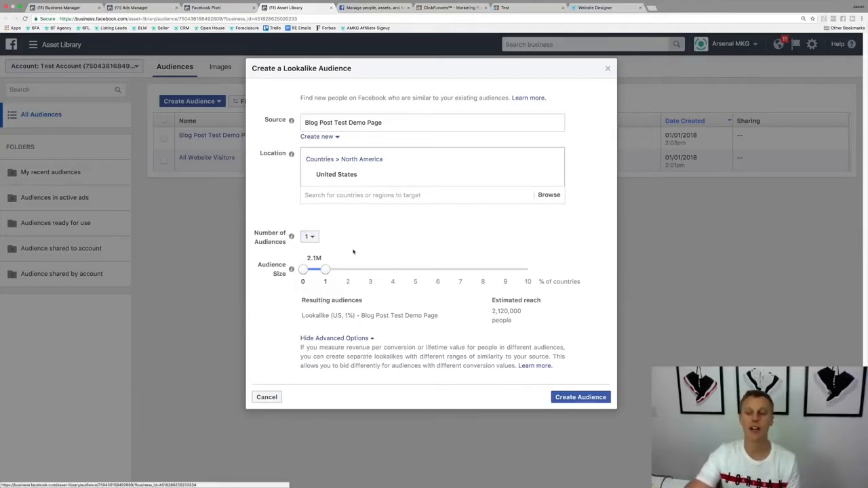
pyautogui.click(577, 397)
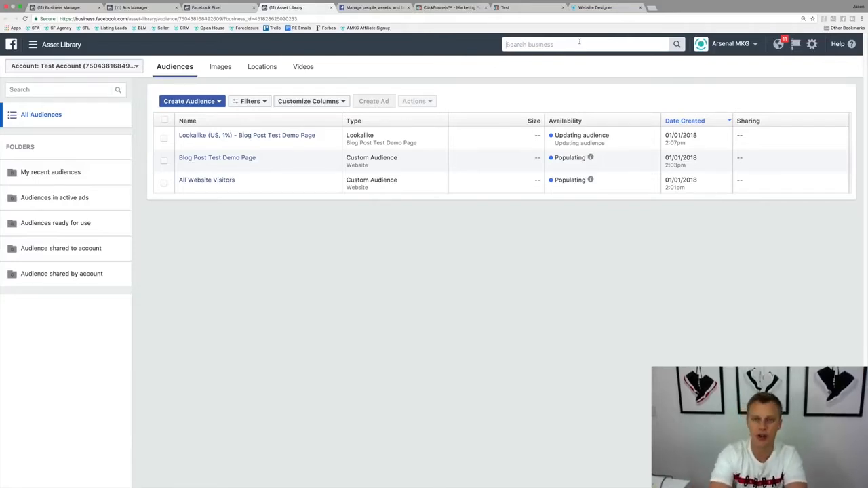
pyautogui.write('pixel')
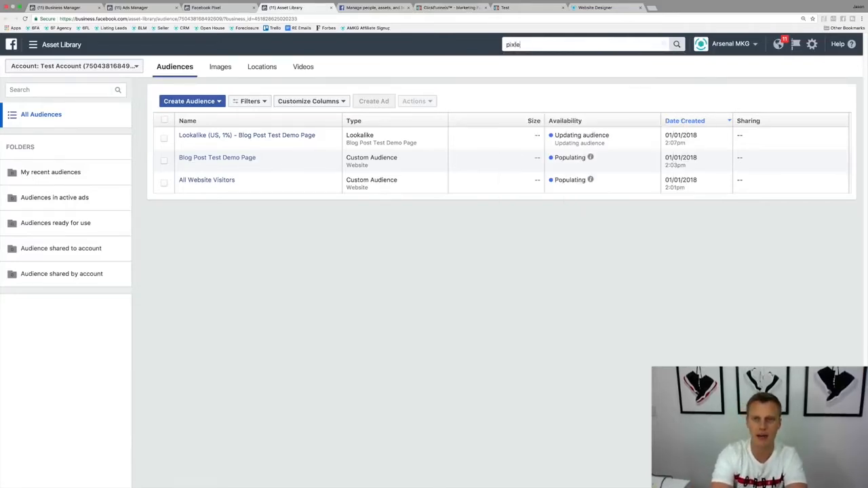
pyautogui.press('Return')
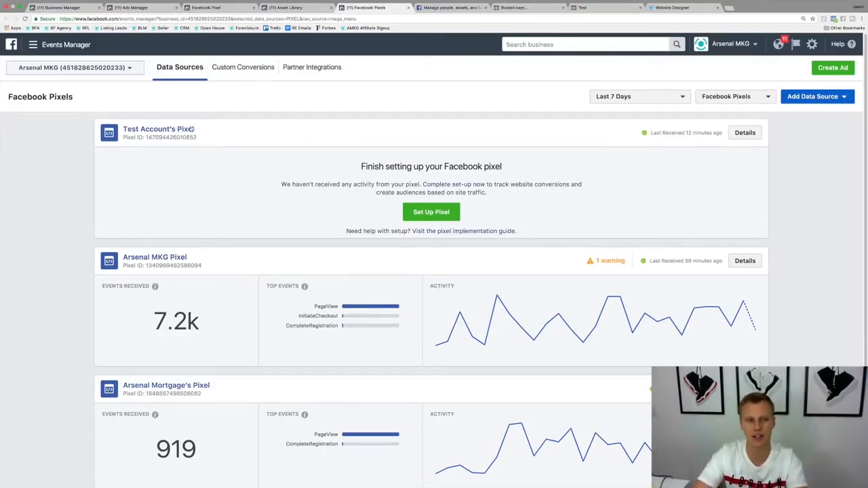
pyautogui.click(442, 212)
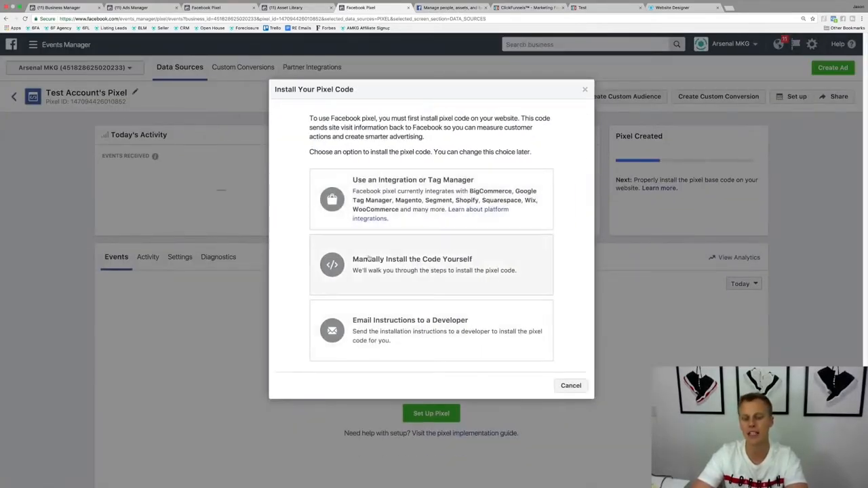
# Step: Choose to install the code manually and copy the entire Facebook pixel base code for the website header
pyautogui.click(405, 259)
pyautogui.scroll(-5, 343, 314)
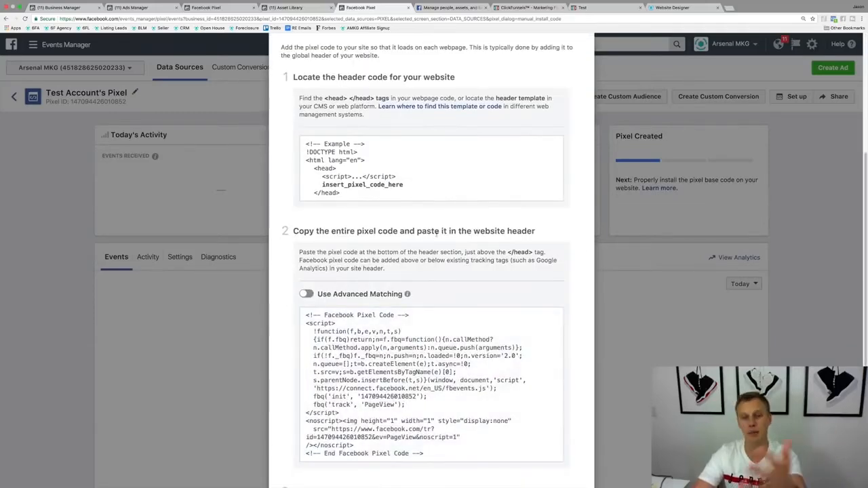
pyautogui.click(373, 379)
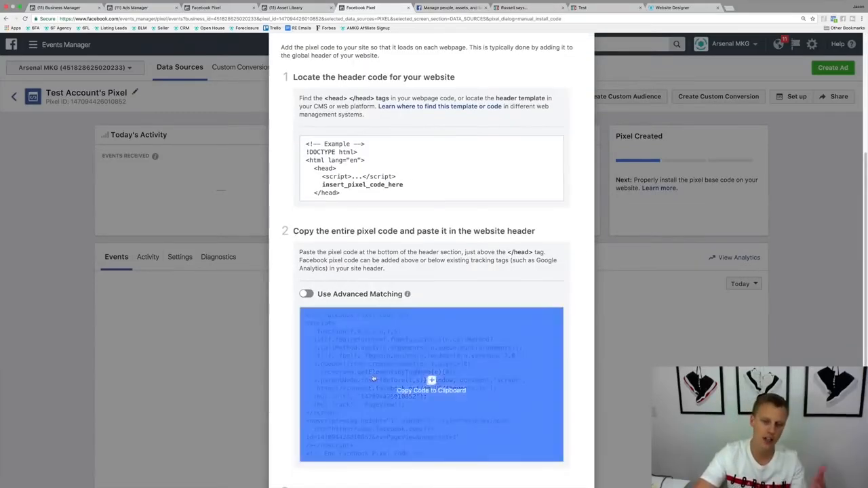